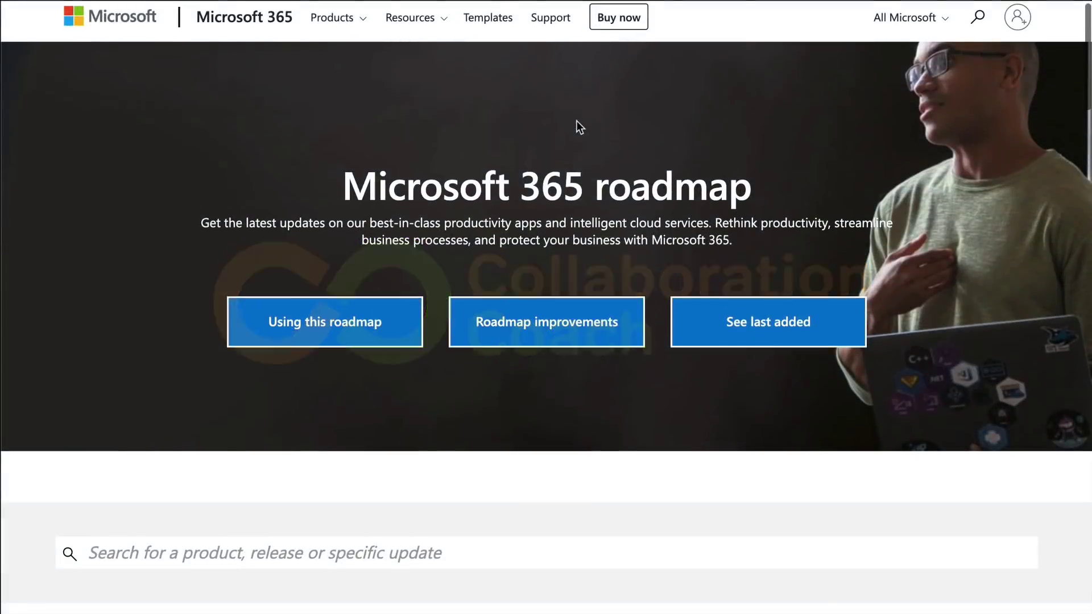
Scroll the roadmap page down to the Filters, status cards and updates table.
{"action": "scroll", "coordinate": [575, 123], "scroll_direction": "down", "scroll_amount": 2}
{"action": "scroll", "coordinate": [577, 121], "scroll_direction": "down", "scroll_amount": 2}
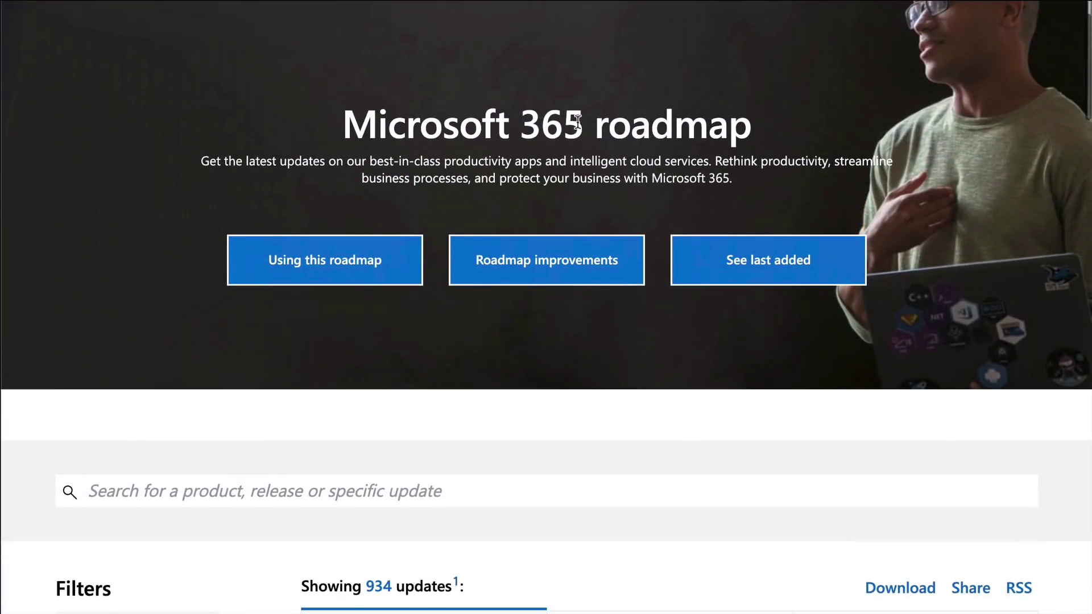
{"action": "scroll", "coordinate": [586, 131], "scroll_direction": "down", "scroll_amount": 3}
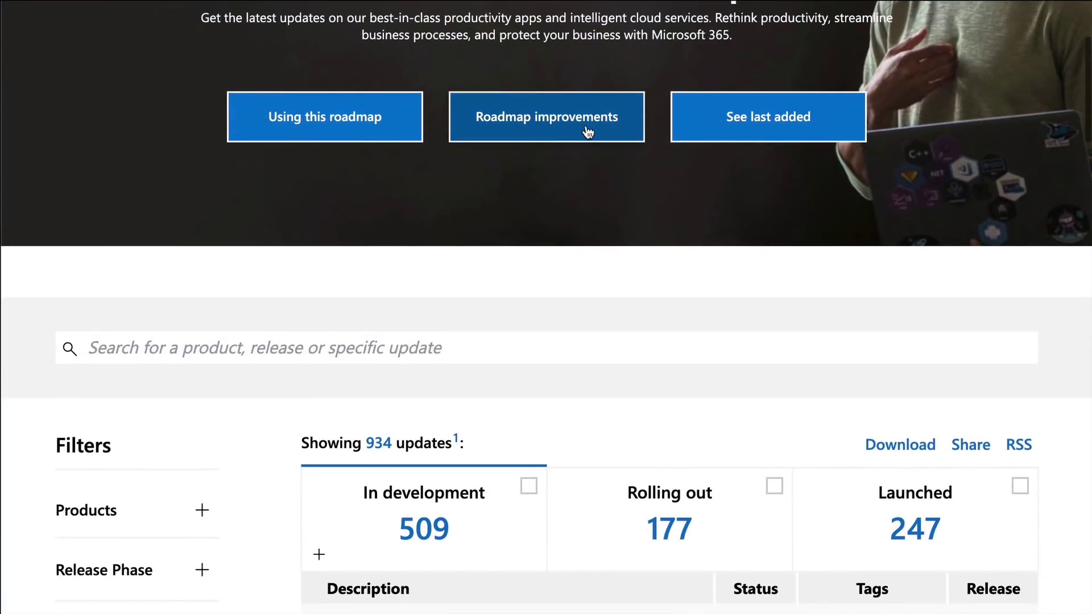
{"action": "scroll", "coordinate": [589, 128], "scroll_direction": "down", "scroll_amount": 3}
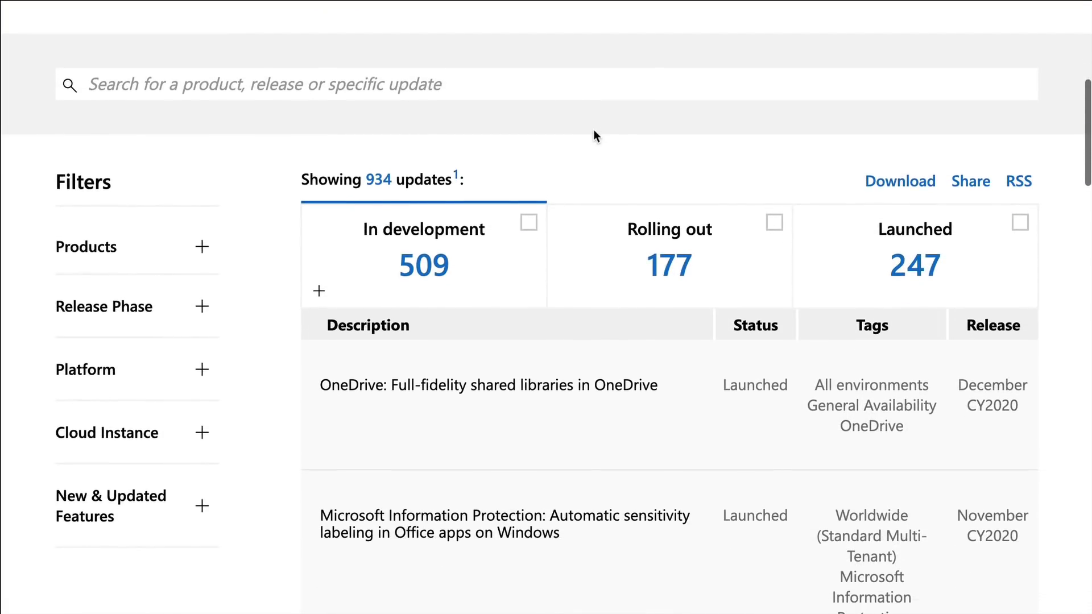
{"action": "scroll", "coordinate": [598, 136], "scroll_direction": "down", "scroll_amount": 2}
{"action": "scroll", "coordinate": [599, 136], "scroll_direction": "down", "scroll_amount": 1}
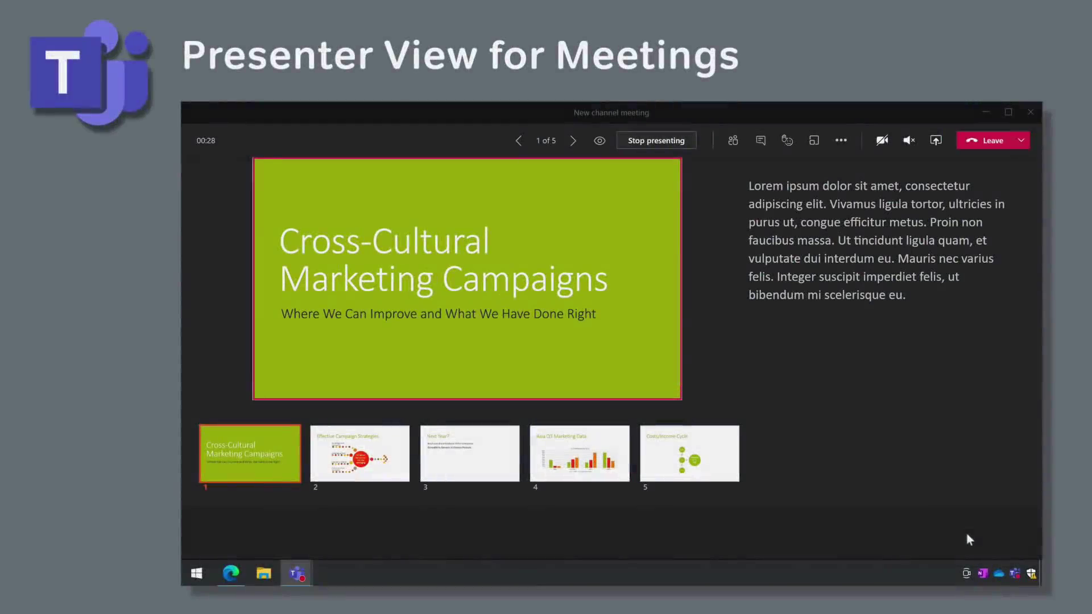
Advance the presenter-view slides through slide 2 to slide 3 using the filmstrip.
{"action": "left_click", "coordinate": [352, 469]}
{"action": "left_click", "coordinate": [460, 459]}
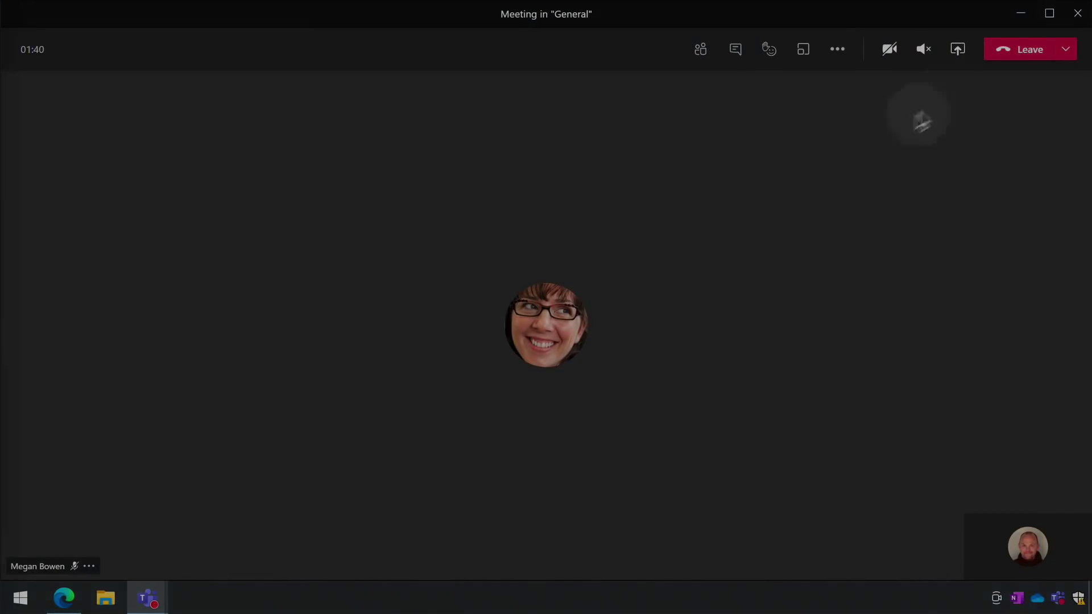
Share the Cross Cultural Marketing PowerPoint from the meeting's share tray.
{"action": "left_click", "coordinate": [960, 52]}
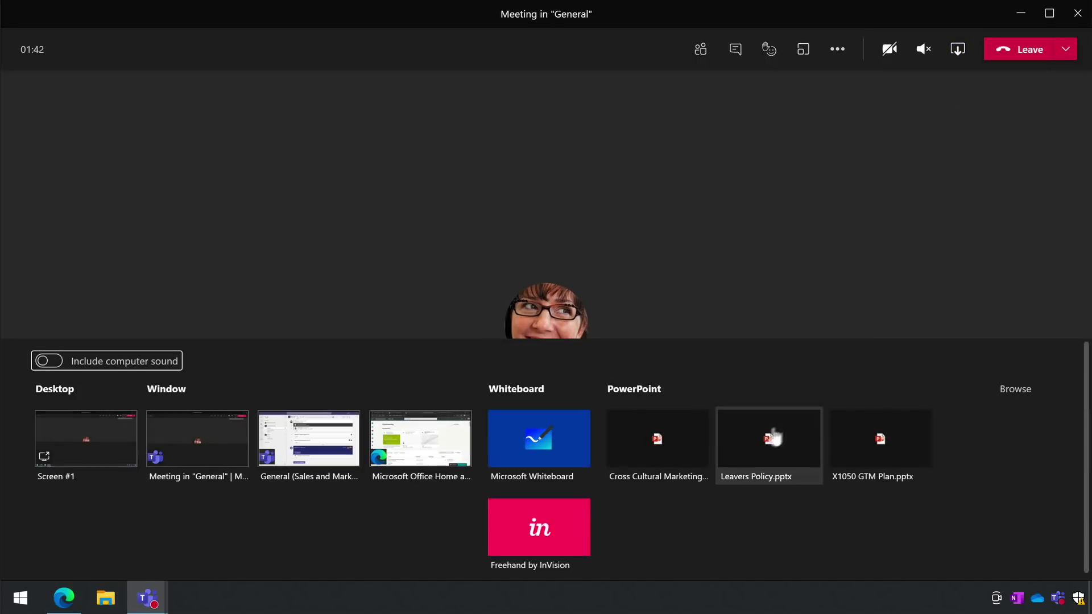
{"action": "left_click", "coordinate": [670, 456]}
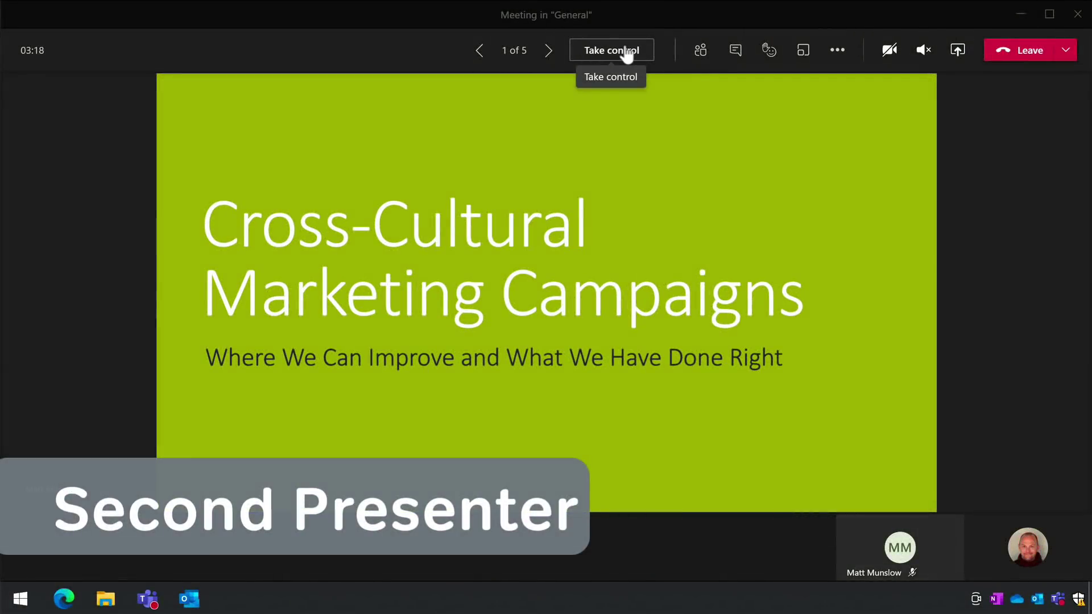
Take control of the shared slides to enter presenter view.
{"action": "left_click", "coordinate": [626, 54]}
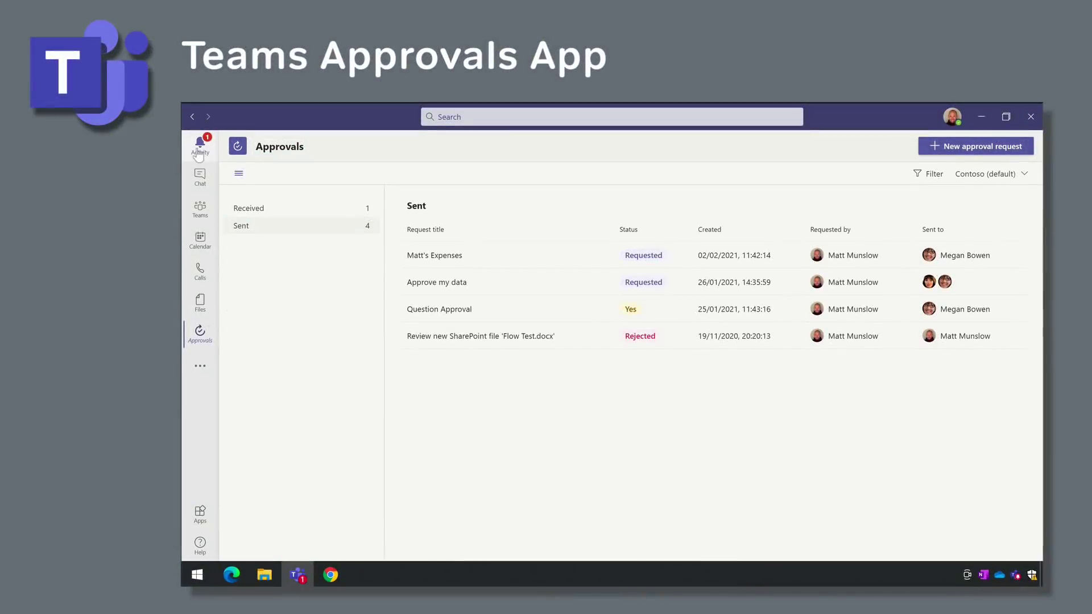
Search 'approvals' among more apps and add the Approvals app to Teams.
{"action": "left_click", "coordinate": [199, 150]}
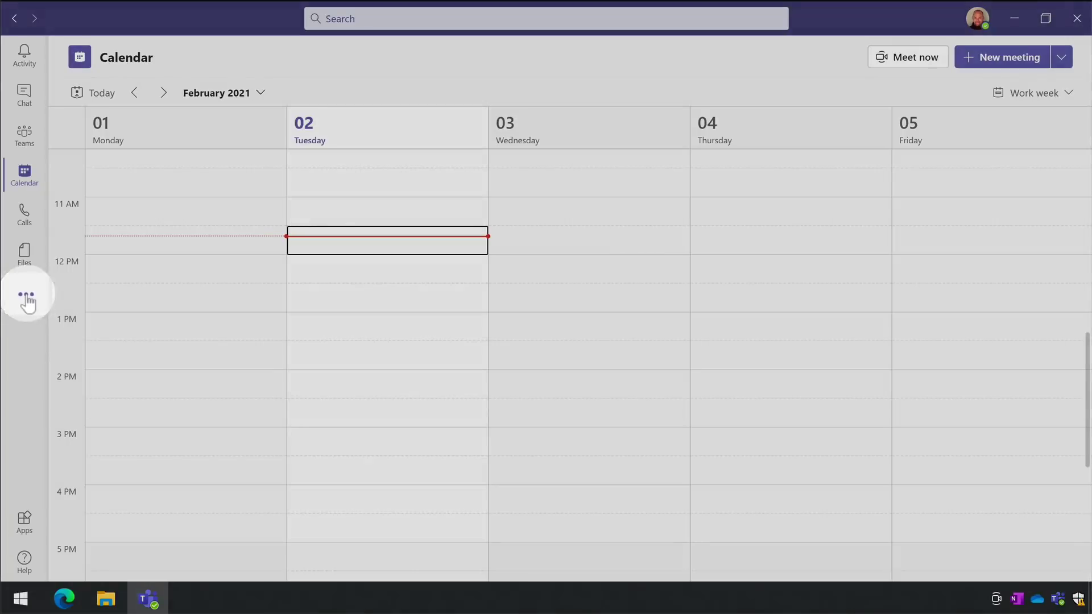
{"action": "left_click", "coordinate": [26, 296]}
{"action": "type", "text": "approvals"}
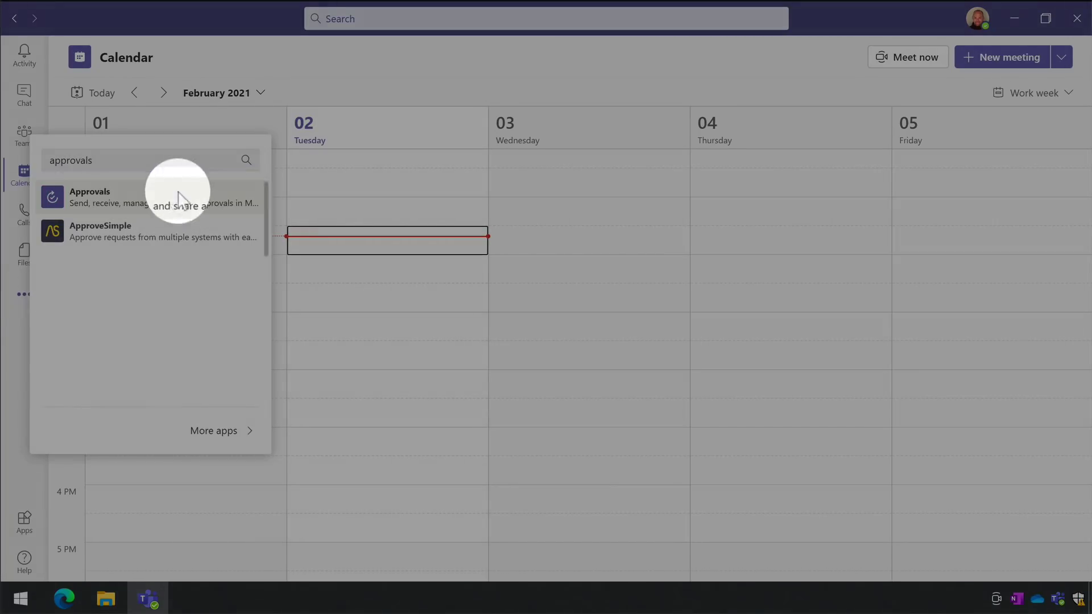
{"action": "left_click", "coordinate": [177, 194]}
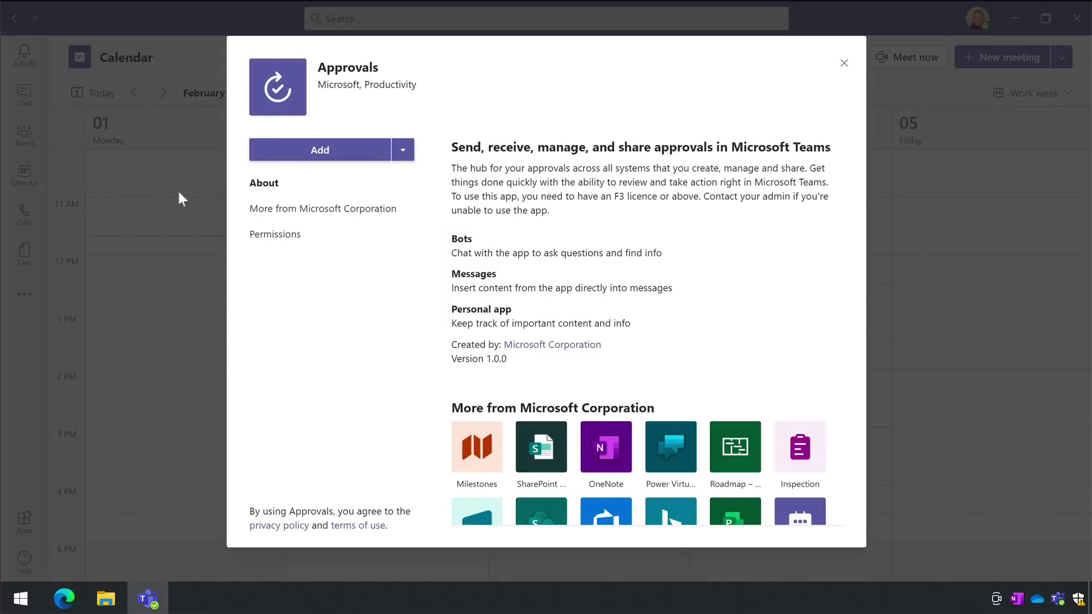
{"action": "left_click", "coordinate": [344, 151]}
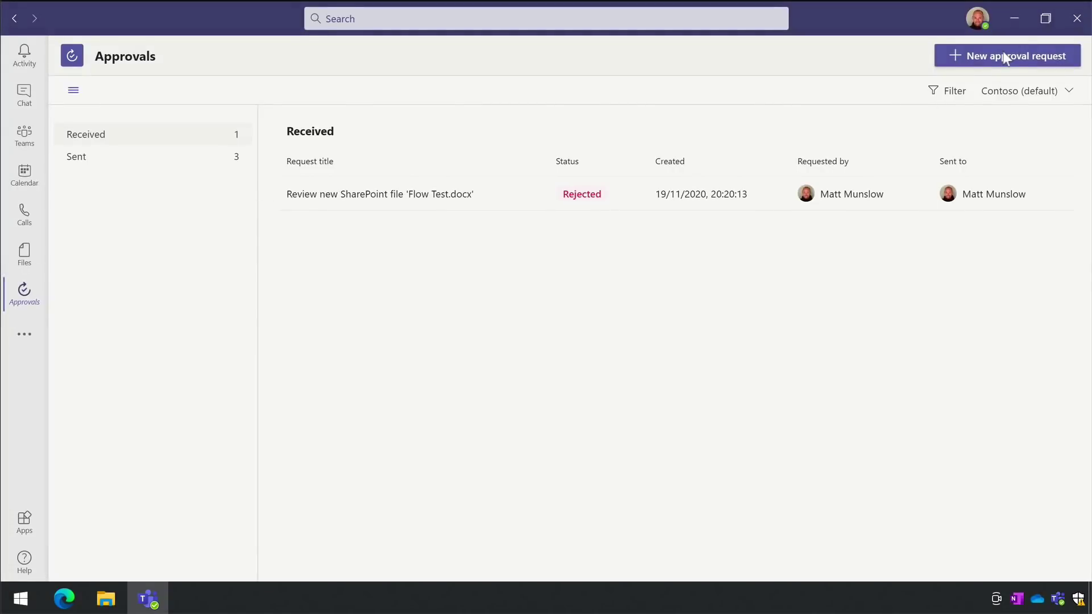
Start a new approval request named 'Matt's Expenses' and pick the suggested approver.
{"action": "left_click", "coordinate": [1005, 57]}
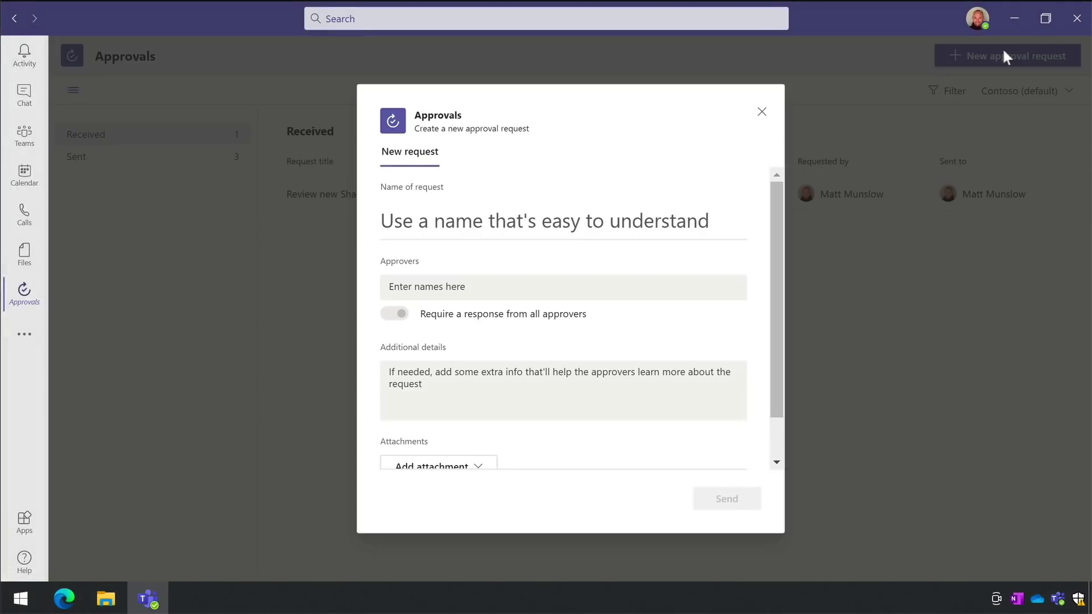
{"action": "left_click", "coordinate": [503, 222]}
{"action": "type", "text": "Matt's Expenses"}
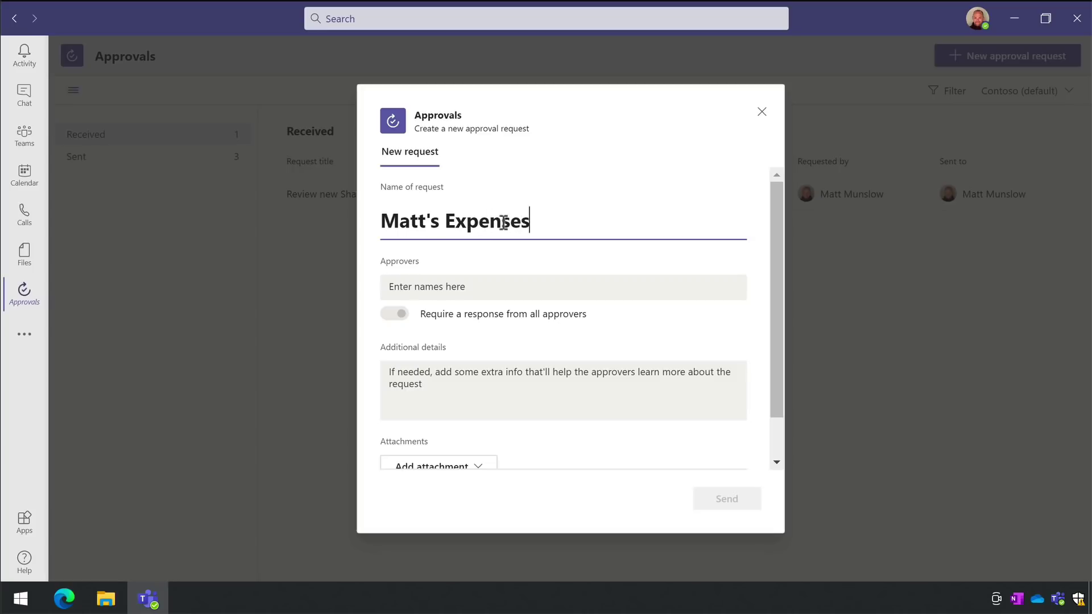
{"action": "left_click", "coordinate": [489, 296]}
{"action": "type", "text": "mega"}
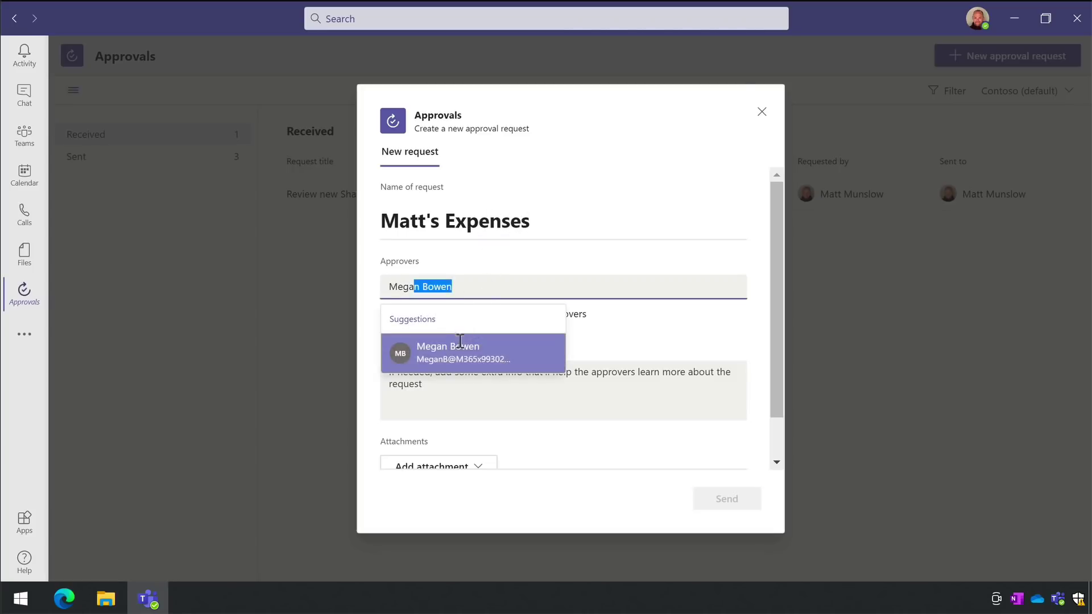
{"action": "left_click", "coordinate": [464, 350]}
Upload the Expenses file from this computer as an attachment and send the request.
{"action": "scroll", "coordinate": [459, 369], "scroll_direction": "down", "scroll_amount": 1}
{"action": "left_click", "coordinate": [432, 419]}
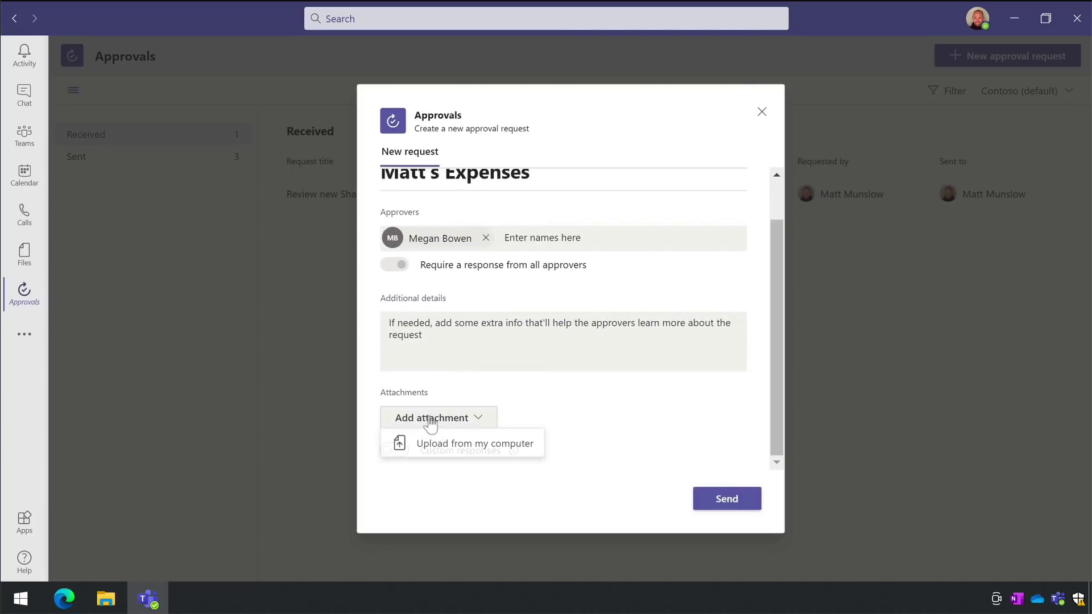
{"action": "left_click", "coordinate": [470, 445]}
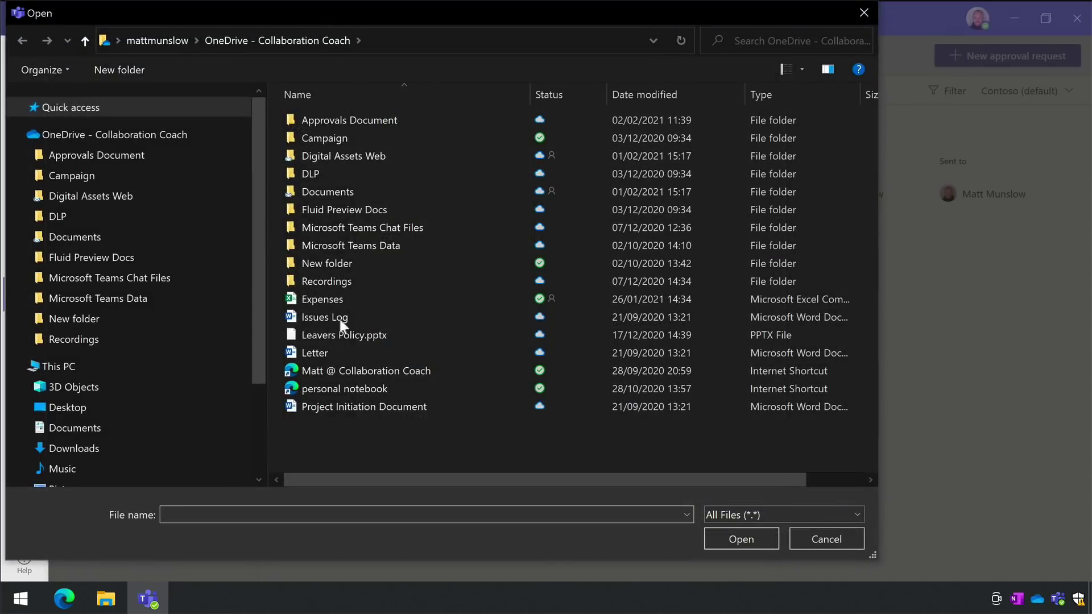
{"action": "left_click", "coordinate": [342, 316]}
{"action": "left_click", "coordinate": [343, 300]}
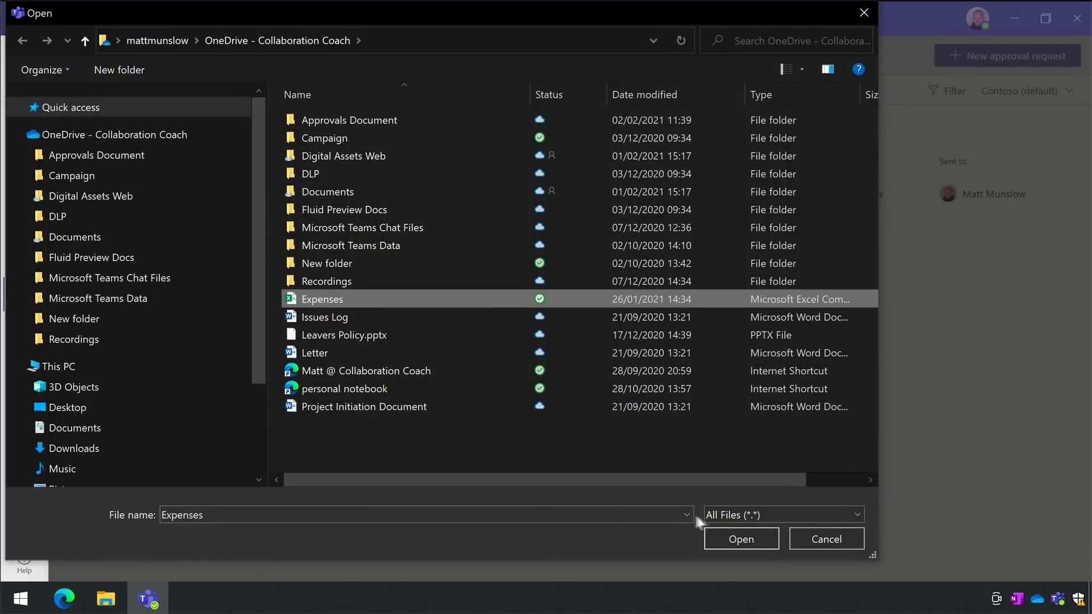
{"action": "left_click", "coordinate": [742, 538]}
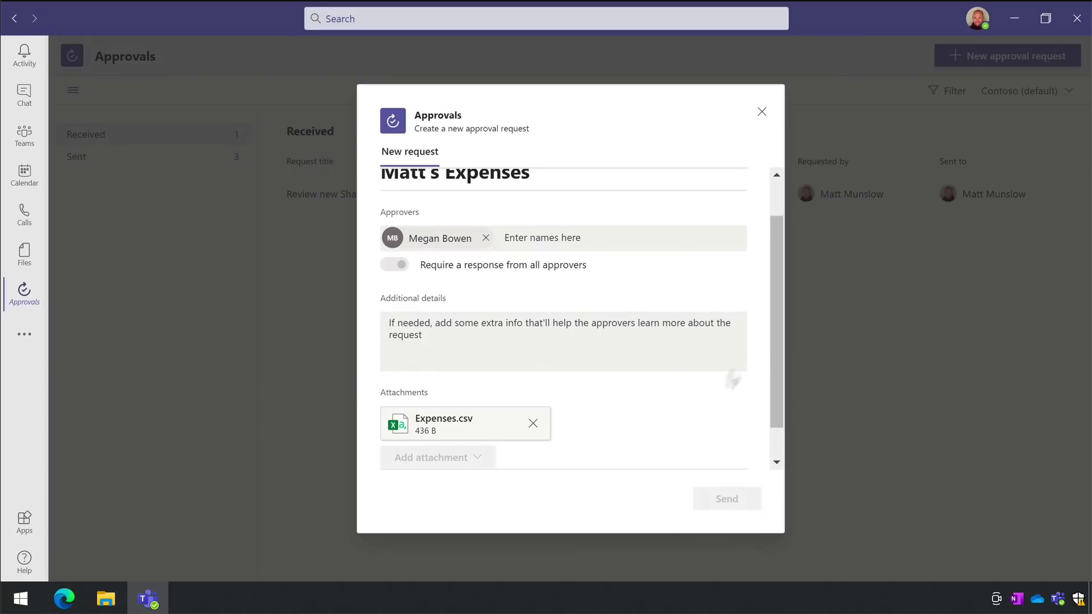
{"action": "scroll", "coordinate": [776, 347], "scroll_direction": "down", "scroll_amount": 2}
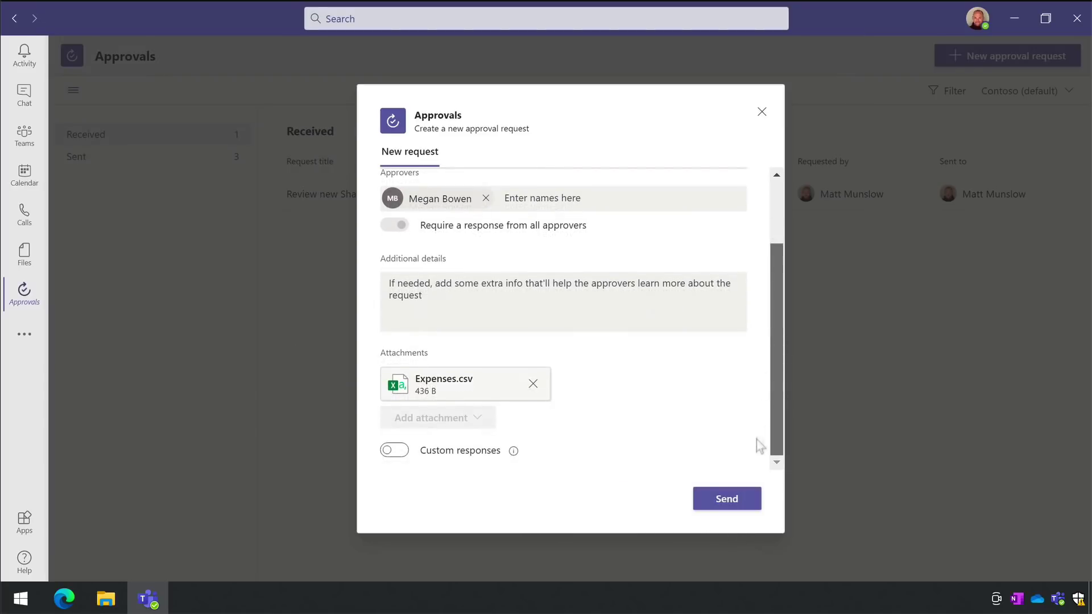
{"action": "left_click", "coordinate": [725, 498]}
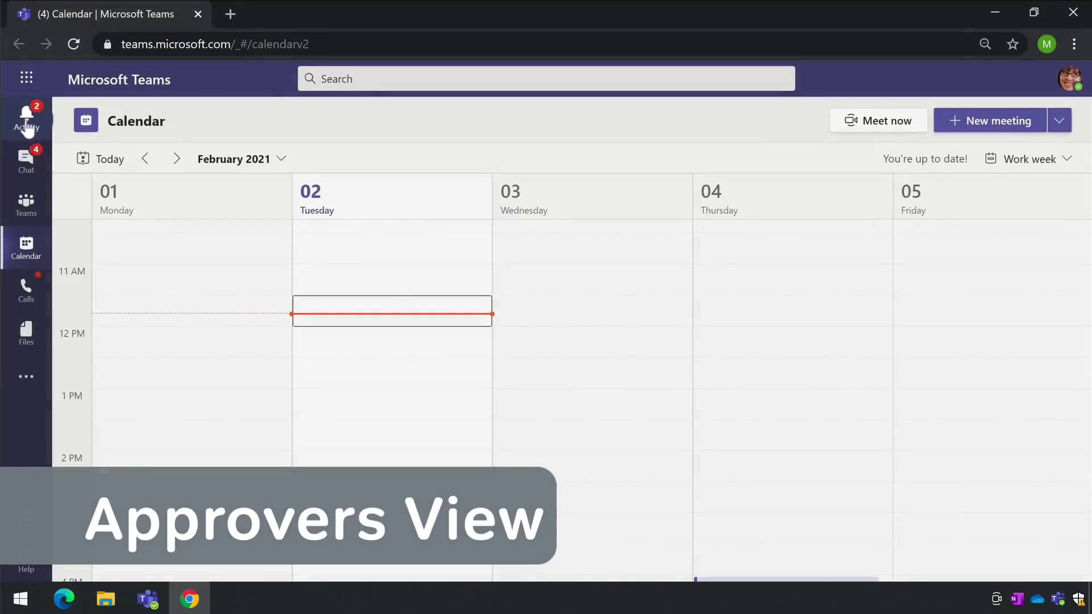
Open Activity and bring the received 'Matt's Expenses' approval request into view.
{"action": "left_click", "coordinate": [25, 120]}
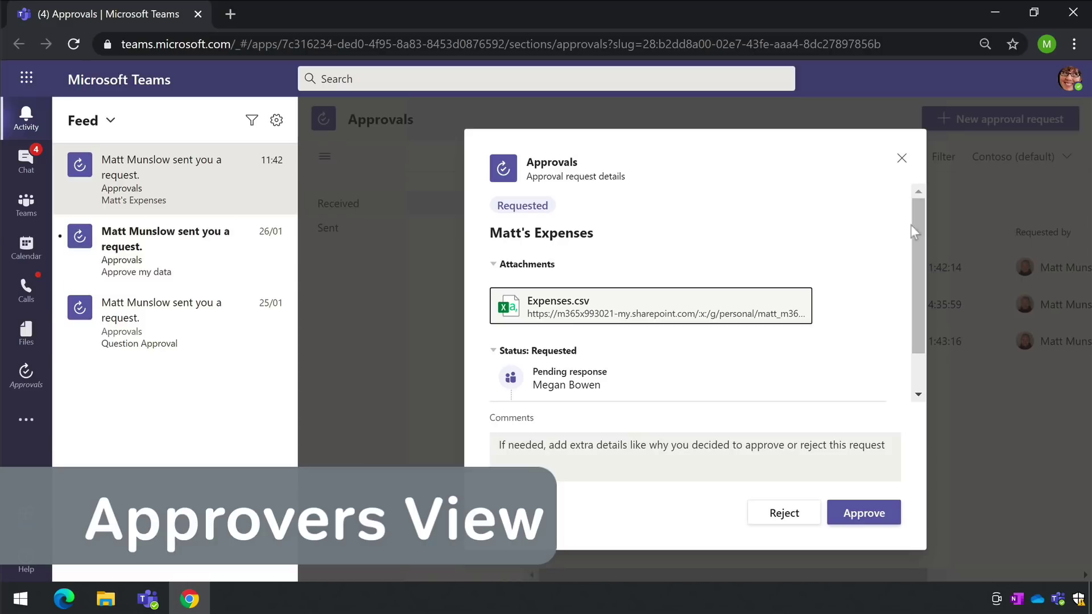
{"action": "left_click_drag", "start_coordinate": [910, 226], "coordinate": [913, 343]}
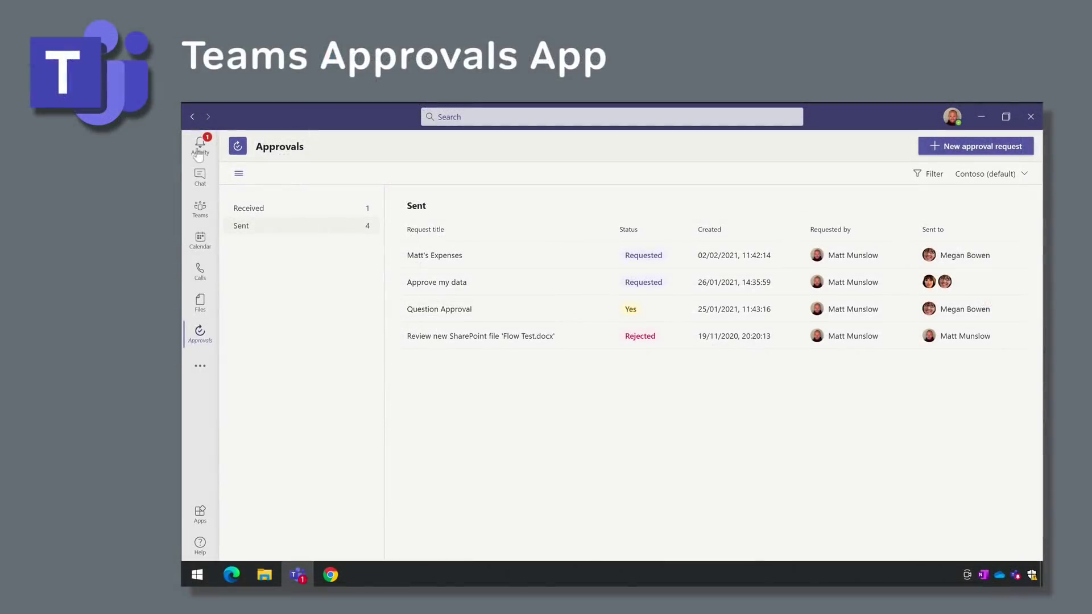
Open Activity and select the request's 'Final status: Approved' item.
{"action": "left_click", "coordinate": [199, 151]}
{"action": "left_click", "coordinate": [318, 193]}
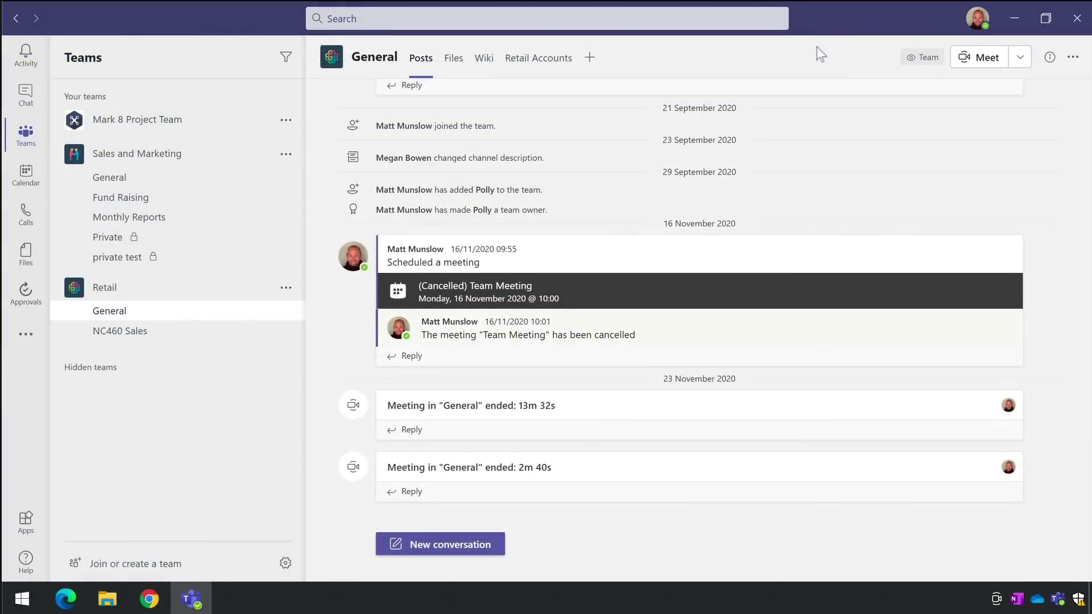
Search 'channel' in the new-tab gallery and add the Channel calendar tab.
{"action": "left_click", "coordinate": [590, 58]}
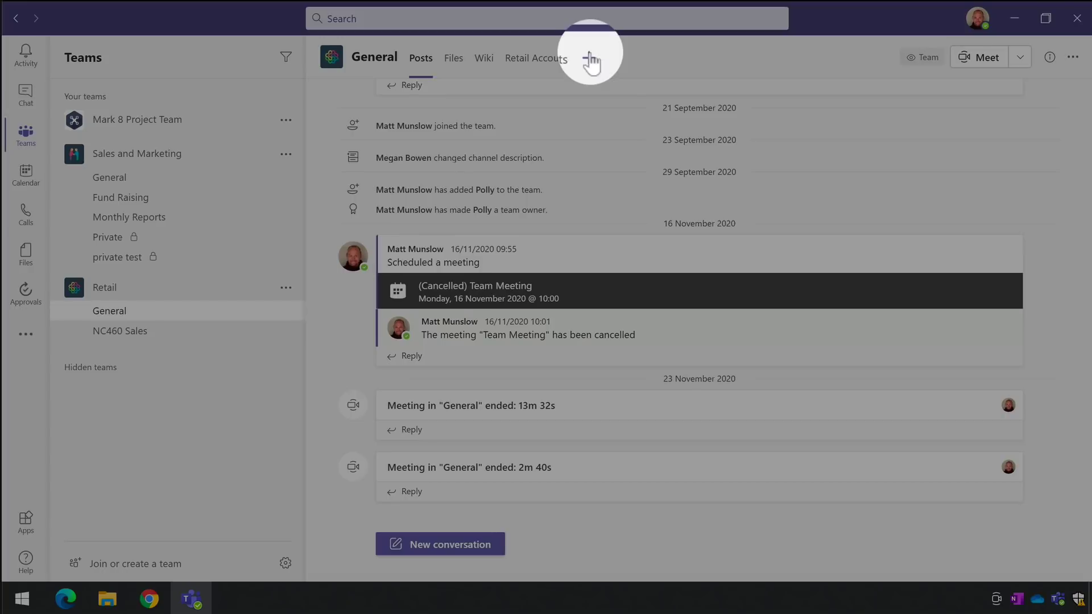
{"action": "type", "text": "chan"}
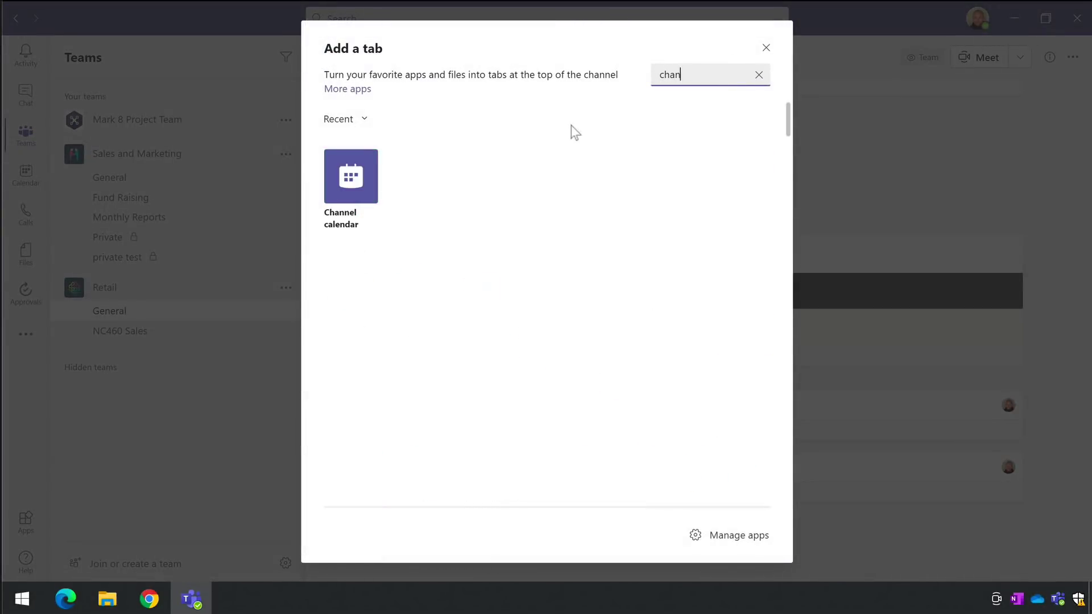
{"action": "type", "text": "nel"}
{"action": "left_click", "coordinate": [326, 185]}
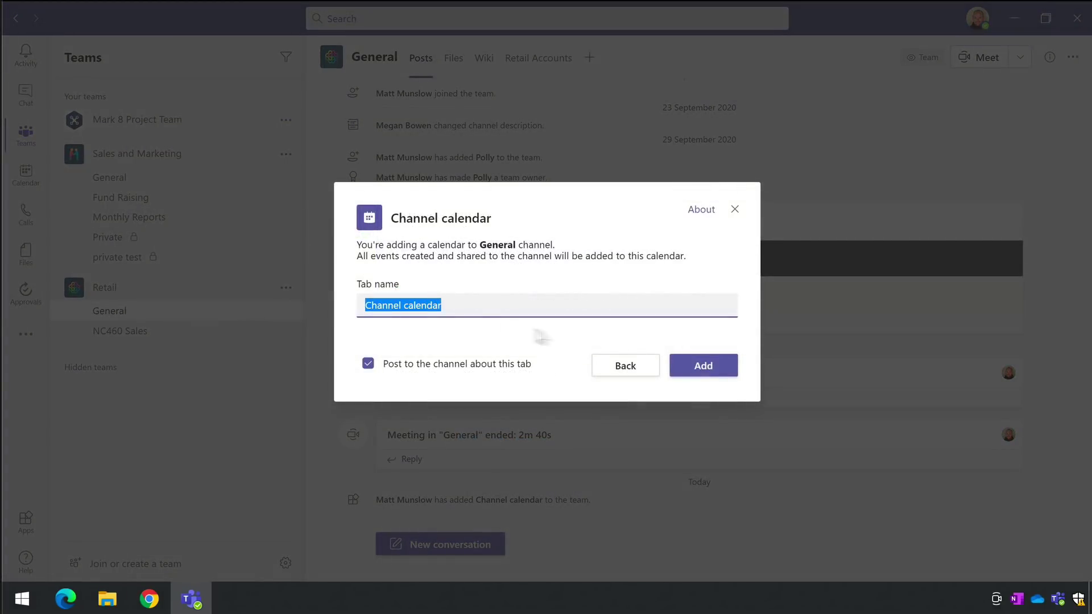
{"action": "left_click", "coordinate": [705, 371]}
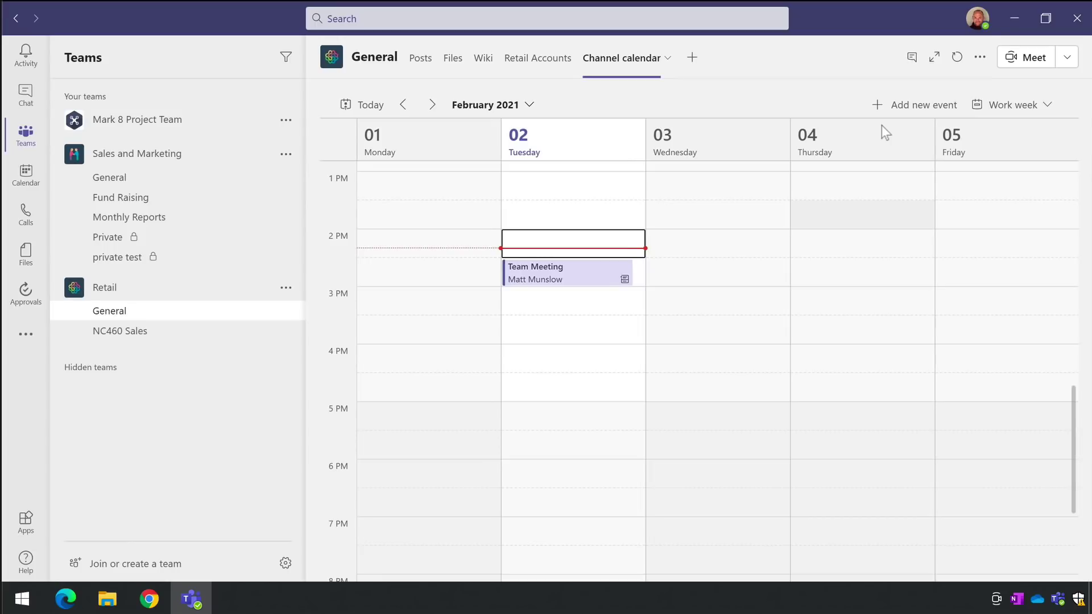
Schedule a Project Meeting from the Meet dropdown, then return to the channel's Posts.
{"action": "left_click", "coordinate": [1066, 58]}
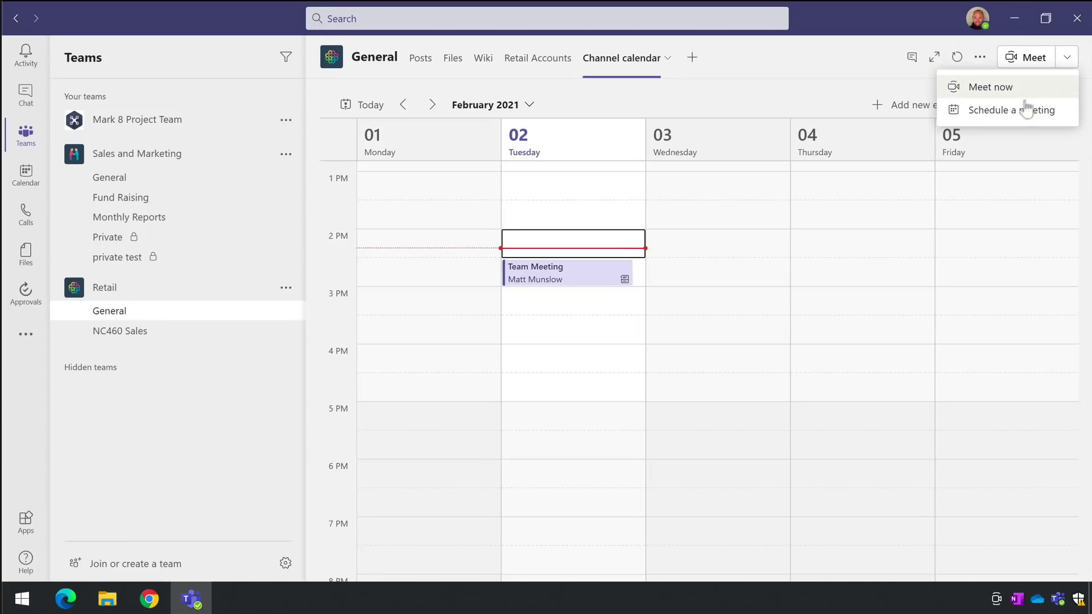
{"action": "left_click", "coordinate": [1026, 110]}
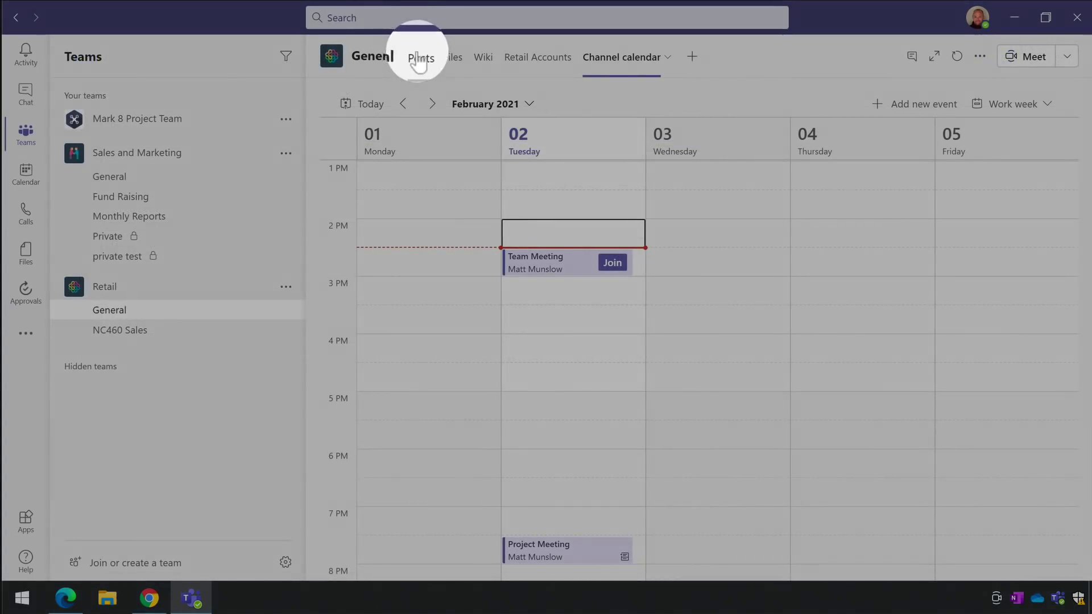
{"action": "left_click", "coordinate": [420, 57]}
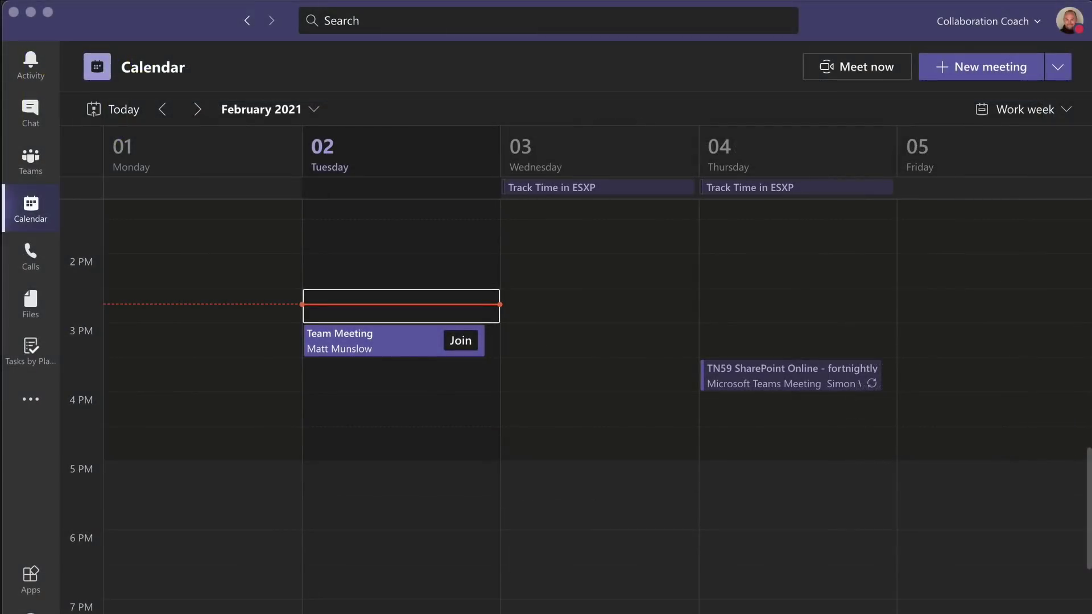
Edit the Team Meeting from Calendar and expand Allow meeting chat on its Meeting options page.
{"action": "left_click", "coordinate": [381, 351]}
{"action": "left_click", "coordinate": [643, 301]}
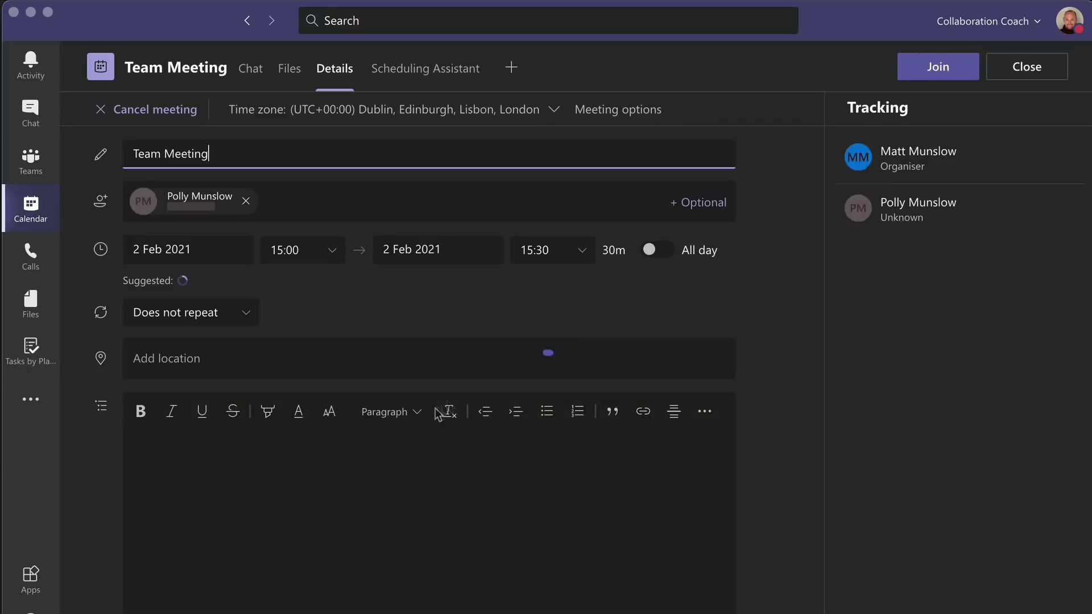
{"action": "left_click", "coordinate": [641, 108]}
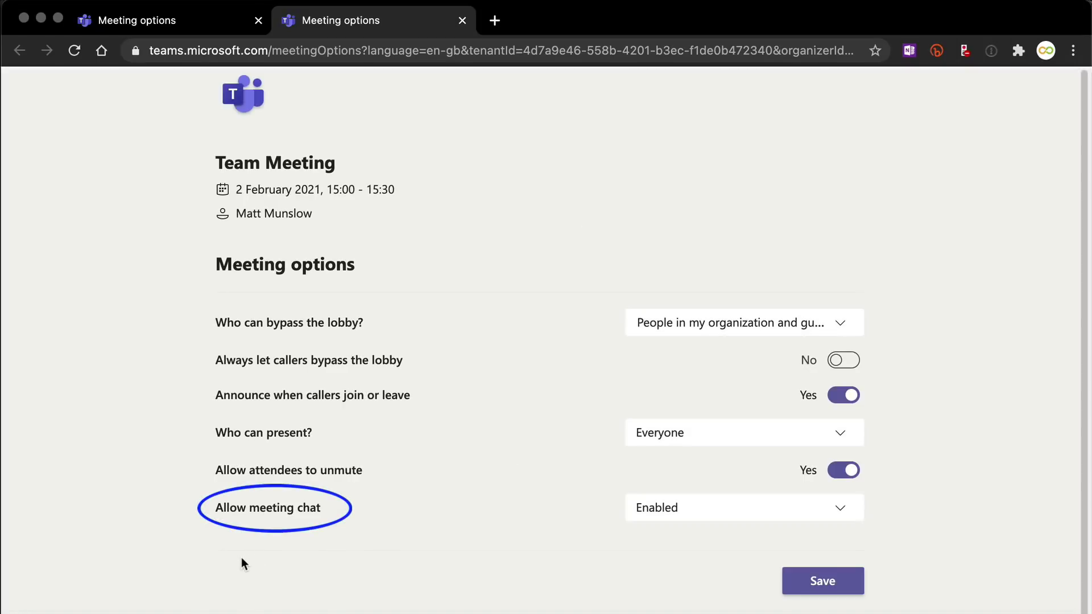
{"action": "left_click", "coordinate": [795, 519]}
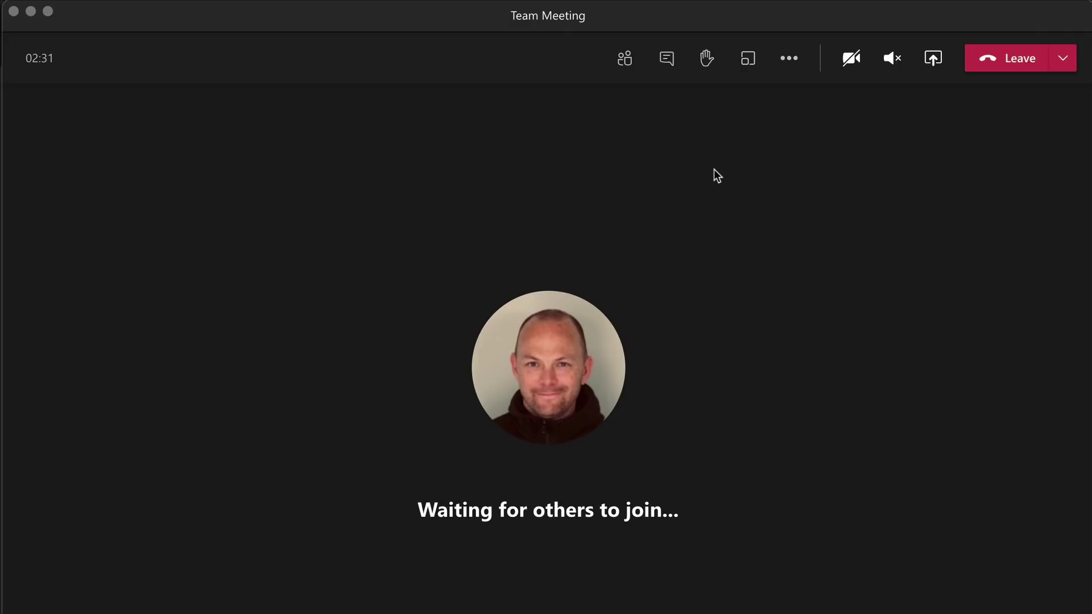
During the call, keep Allow meeting chat set to Enabled in Meeting options and save.
{"action": "left_click", "coordinate": [786, 69]}
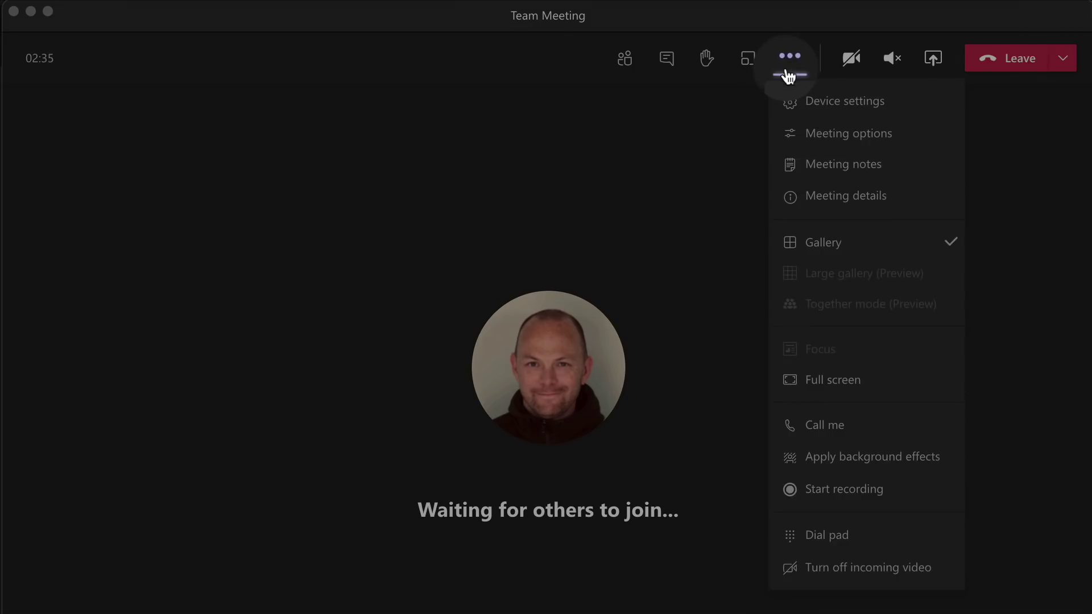
{"action": "left_click", "coordinate": [899, 136]}
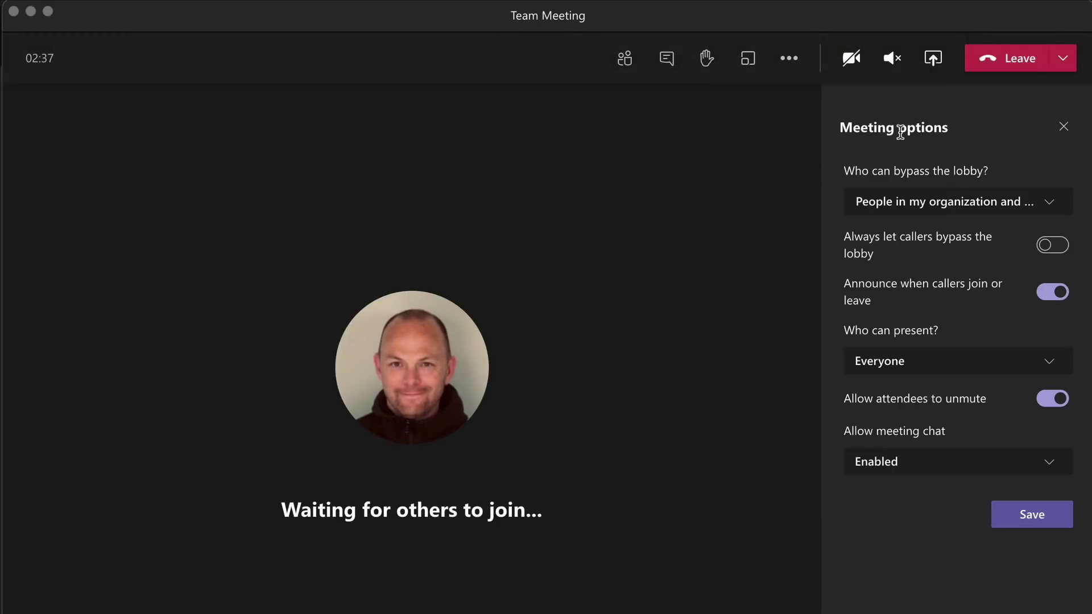
{"action": "left_click", "coordinate": [1053, 461]}
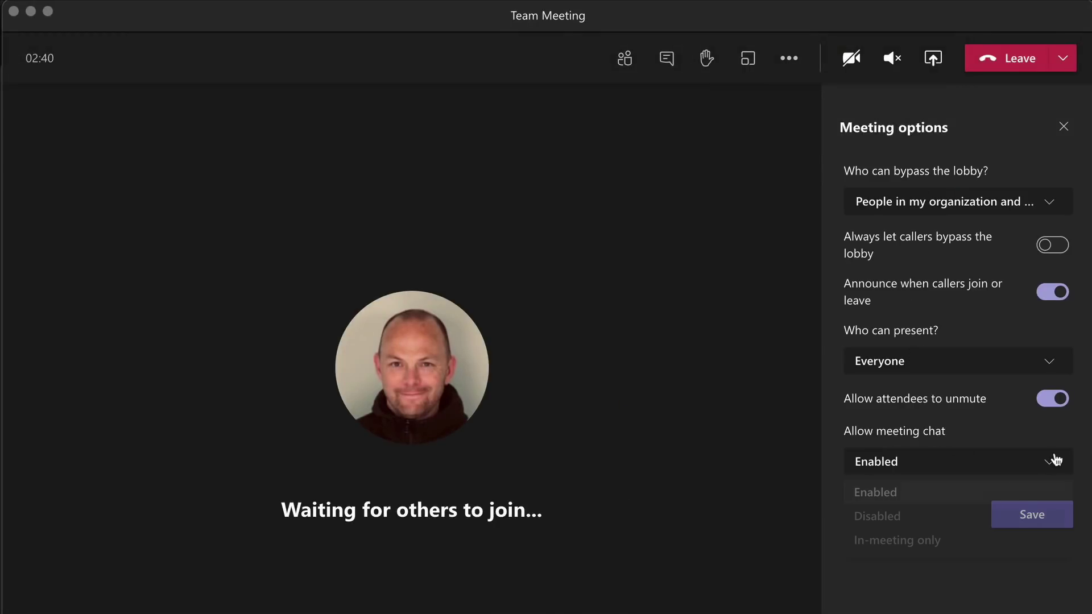
{"action": "left_click", "coordinate": [910, 495]}
{"action": "left_click", "coordinate": [1054, 526]}
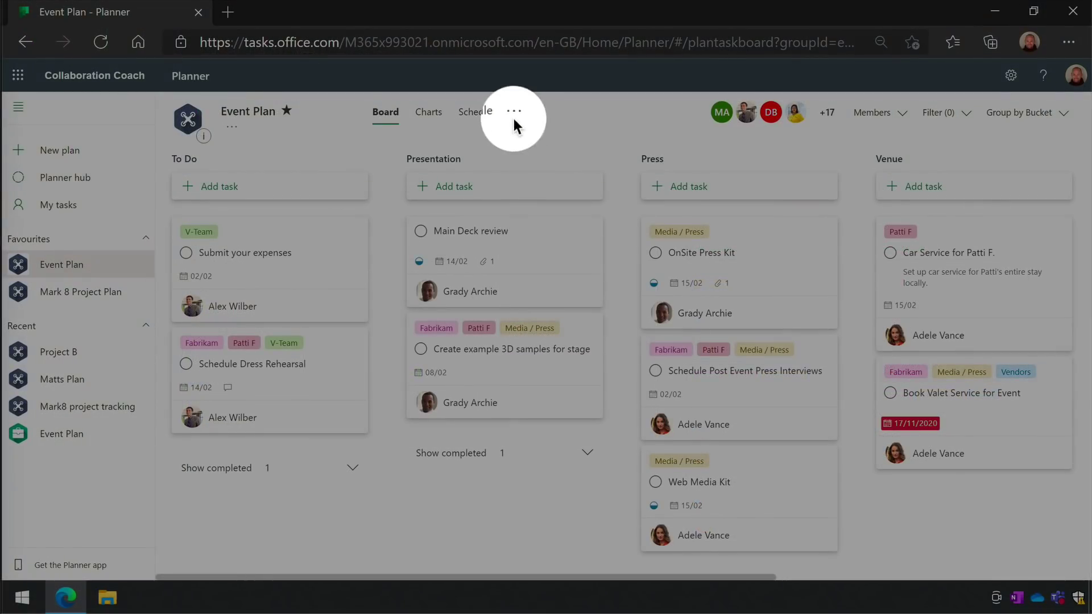
In Plan settings, try the green background, then settle on the yellow-grid background image.
{"action": "left_click", "coordinate": [514, 113]}
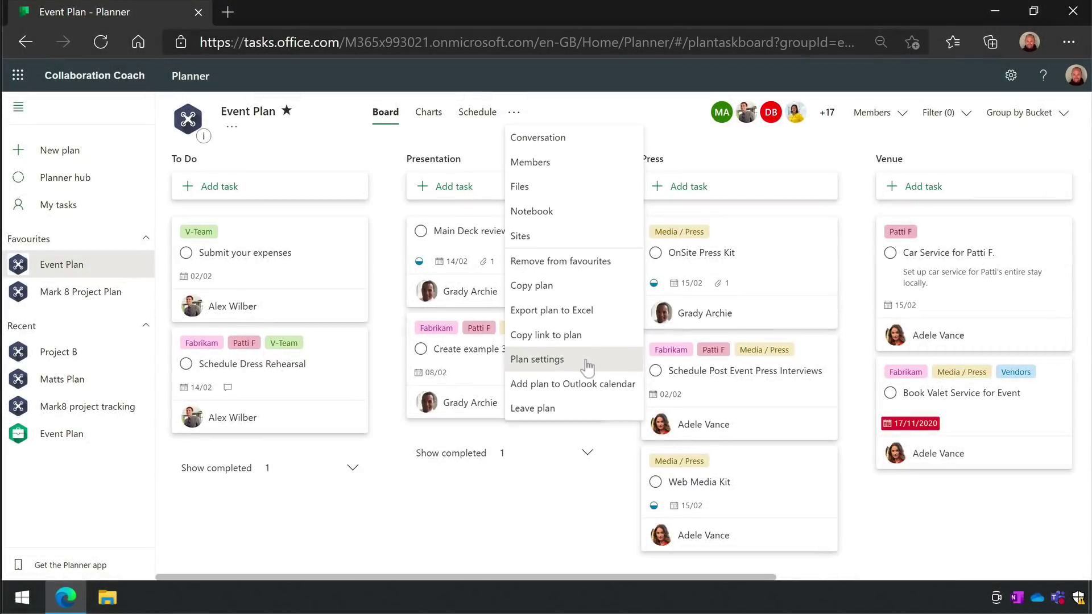
{"action": "left_click", "coordinate": [586, 364]}
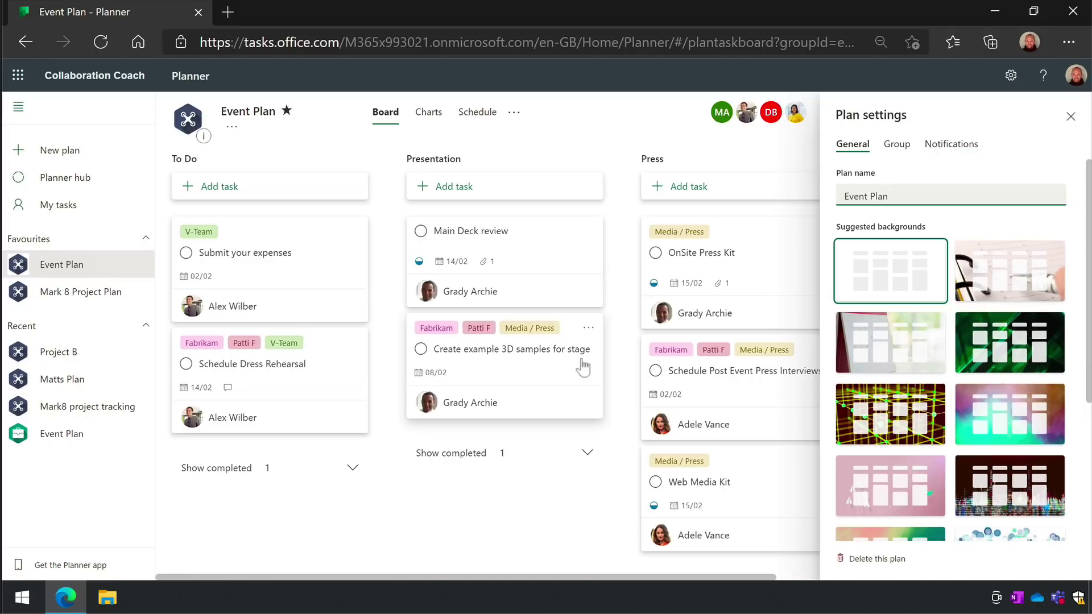
{"action": "left_click", "coordinate": [873, 364]}
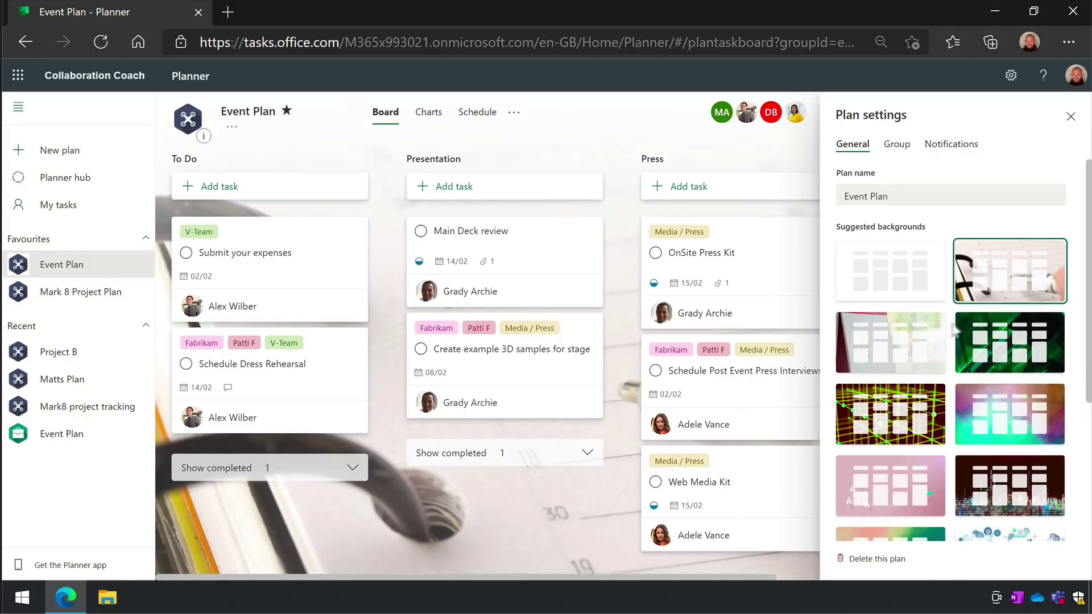
{"action": "left_click", "coordinate": [978, 347]}
{"action": "left_click", "coordinate": [879, 421]}
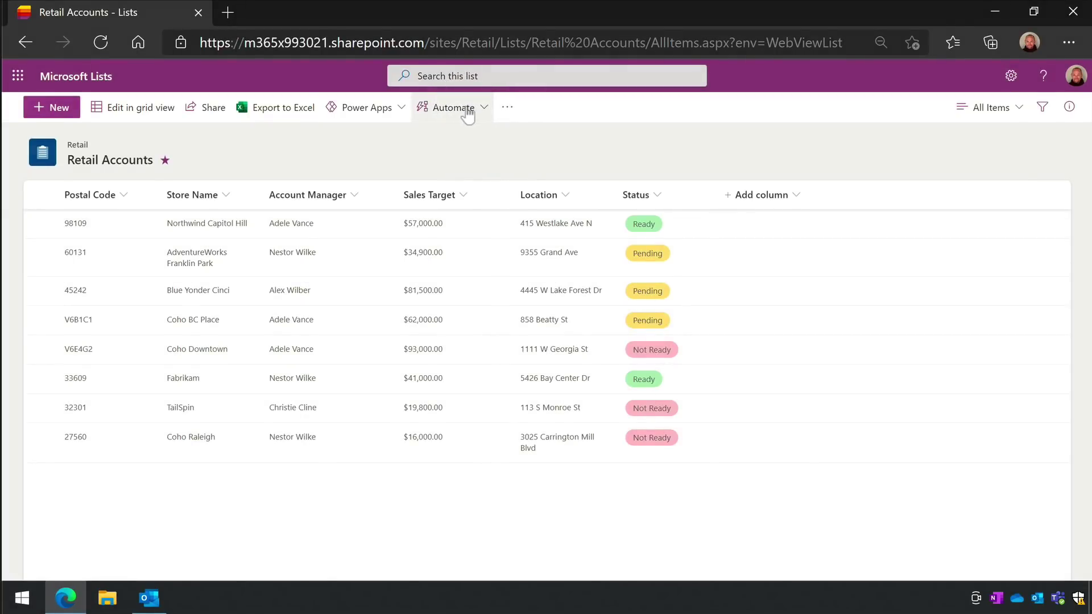
Start a new rule for the Retail Accounts list from the Automate menu.
{"action": "left_click", "coordinate": [467, 111]}
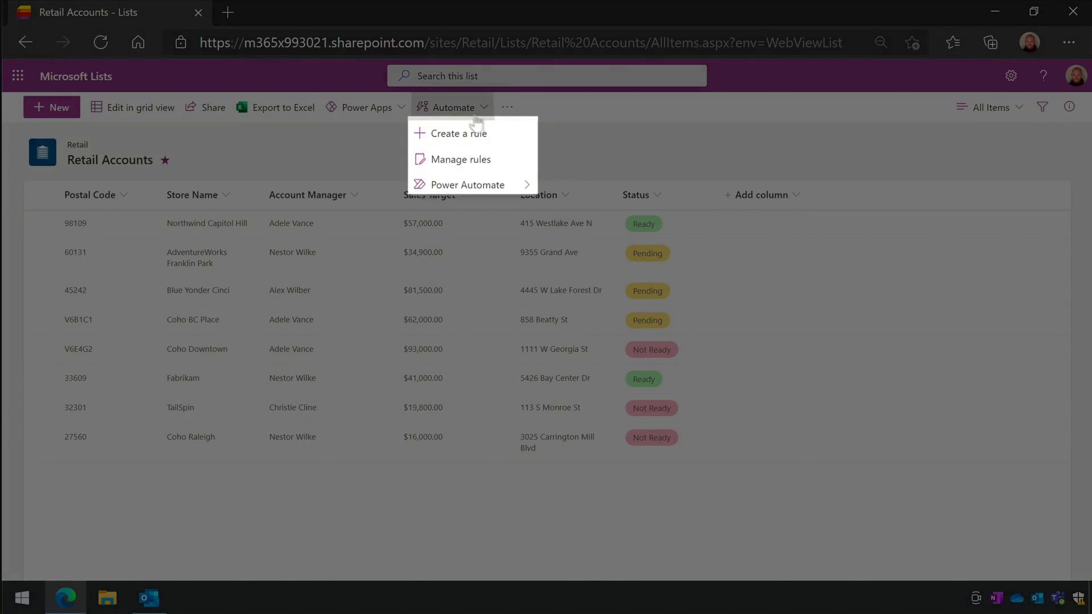
{"action": "left_click", "coordinate": [505, 141]}
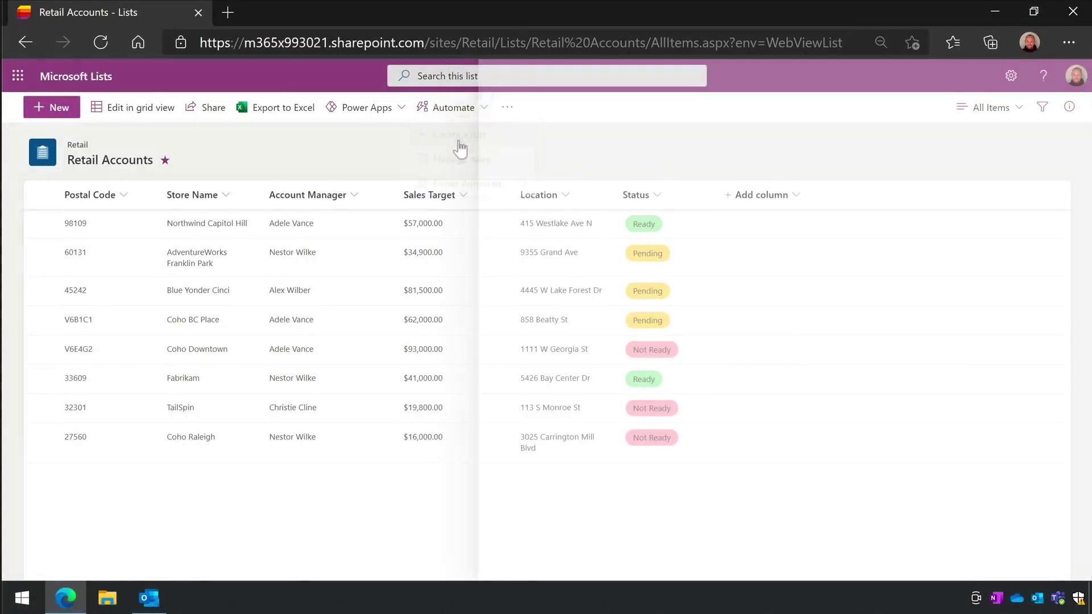
Make the rule fire when the Status column is Ready and email the suggested colleague.
{"action": "left_click", "coordinate": [758, 257]}
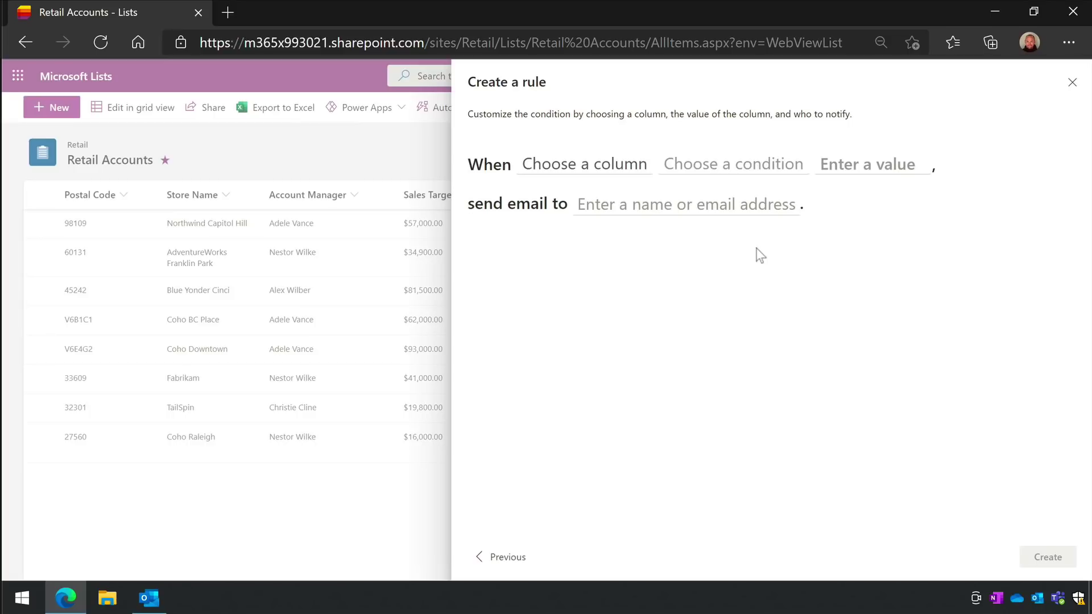
{"action": "left_click", "coordinate": [559, 168]}
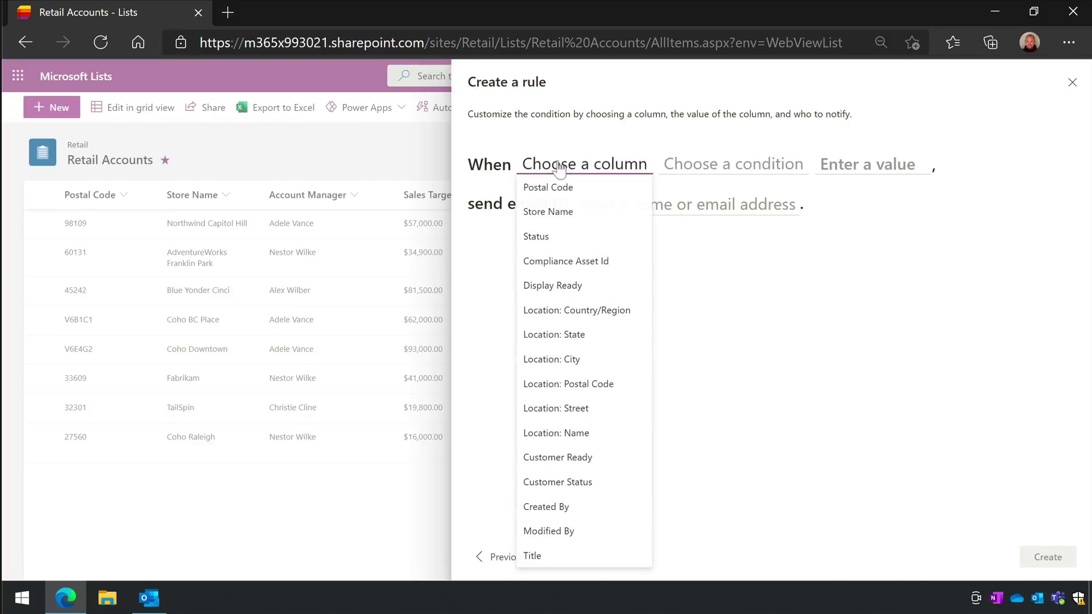
{"action": "left_click", "coordinate": [569, 234]}
{"action": "left_click", "coordinate": [647, 165]}
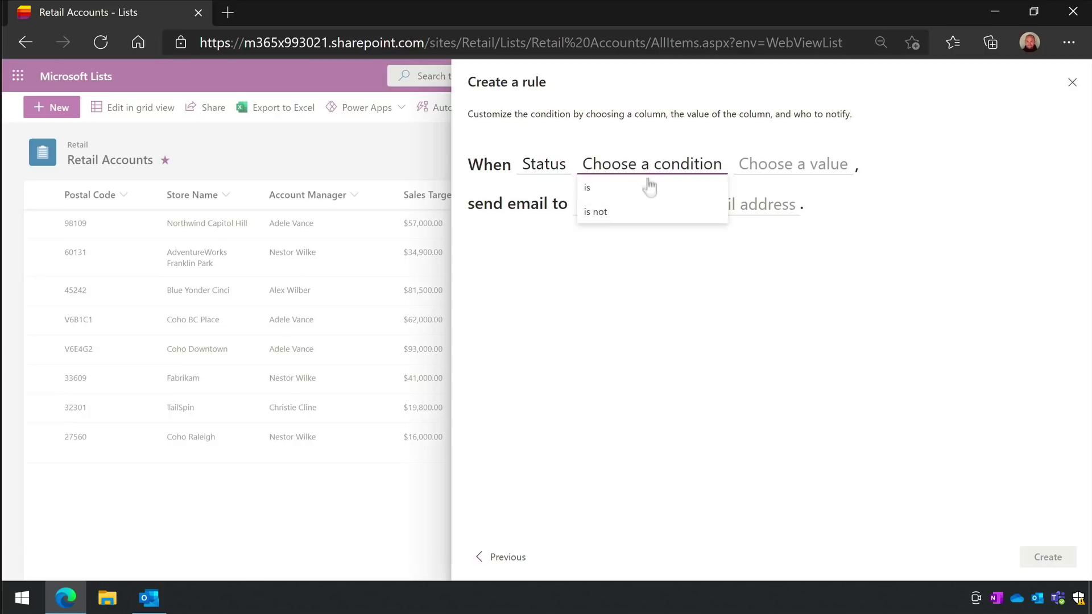
{"action": "left_click", "coordinate": [652, 188]}
{"action": "left_click", "coordinate": [702, 168]}
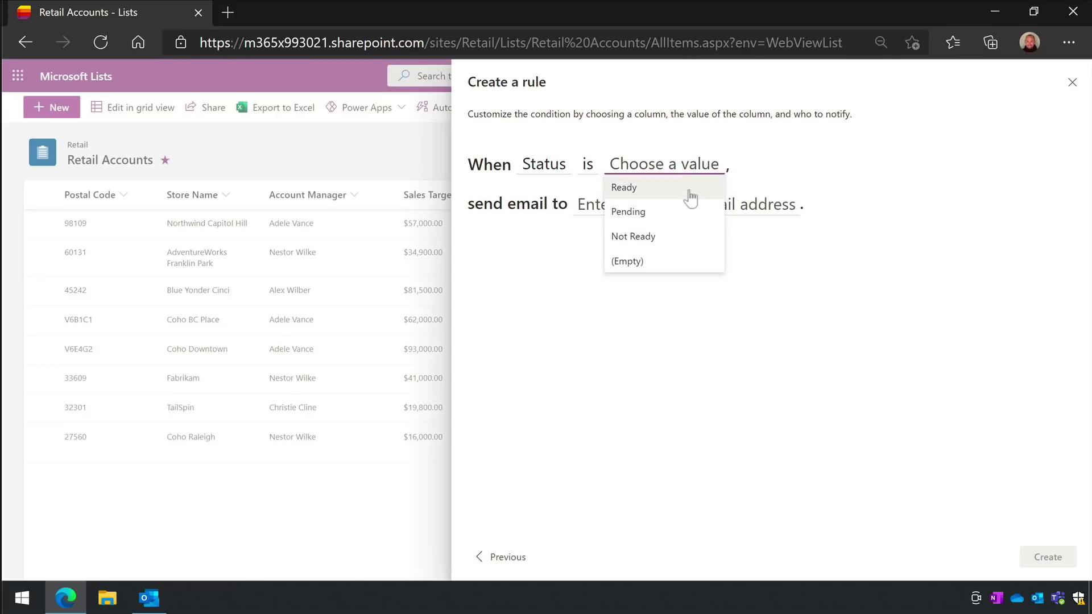
{"action": "left_click", "coordinate": [691, 187]}
{"action": "left_click", "coordinate": [639, 212]}
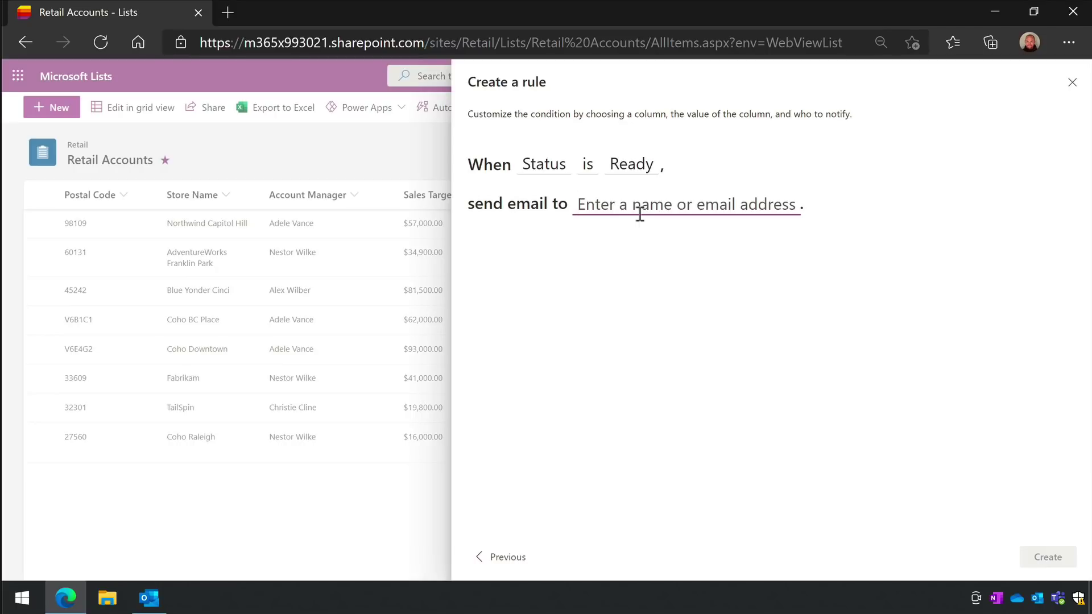
{"action": "type", "text": "meg"}
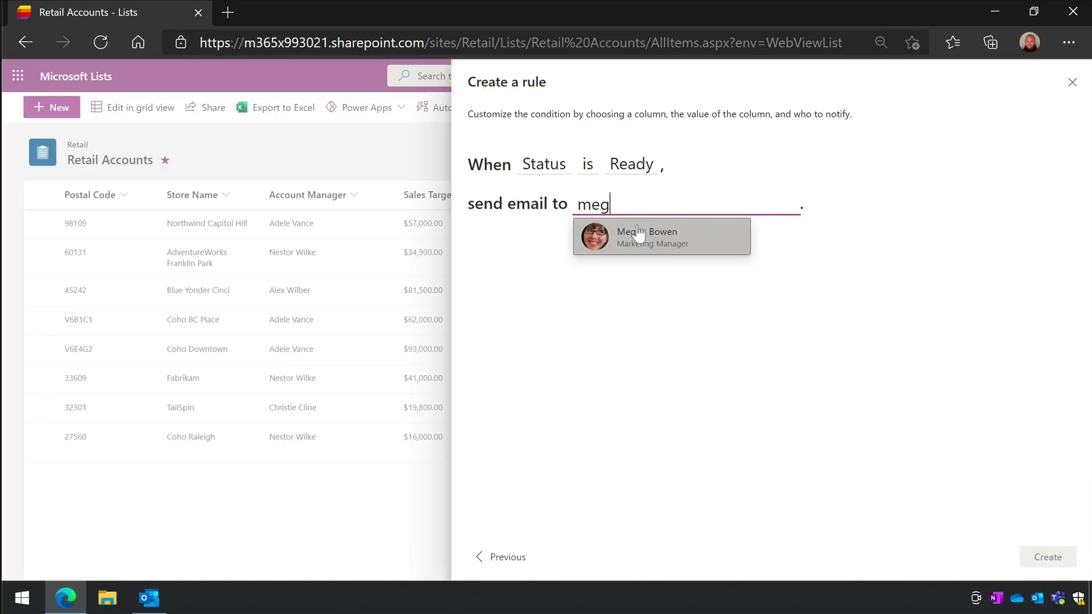
{"action": "left_click", "coordinate": [594, 236]}
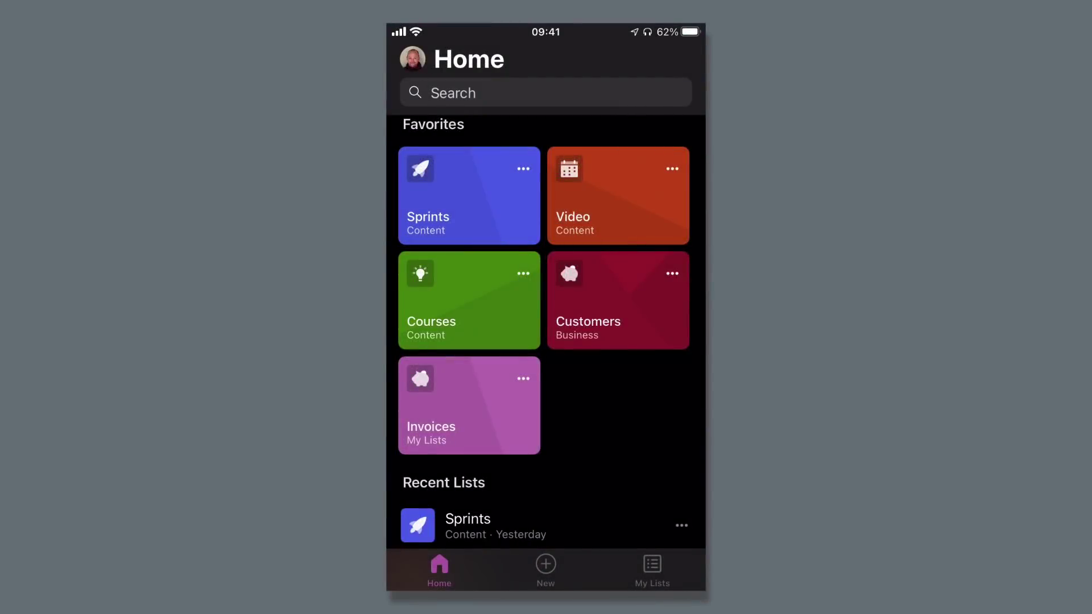
Open the Video list from Home and browse its items' Status and Sprint columns.
{"action": "scroll", "coordinate": [546, 330], "scroll_direction": "down", "scroll_amount": 10}
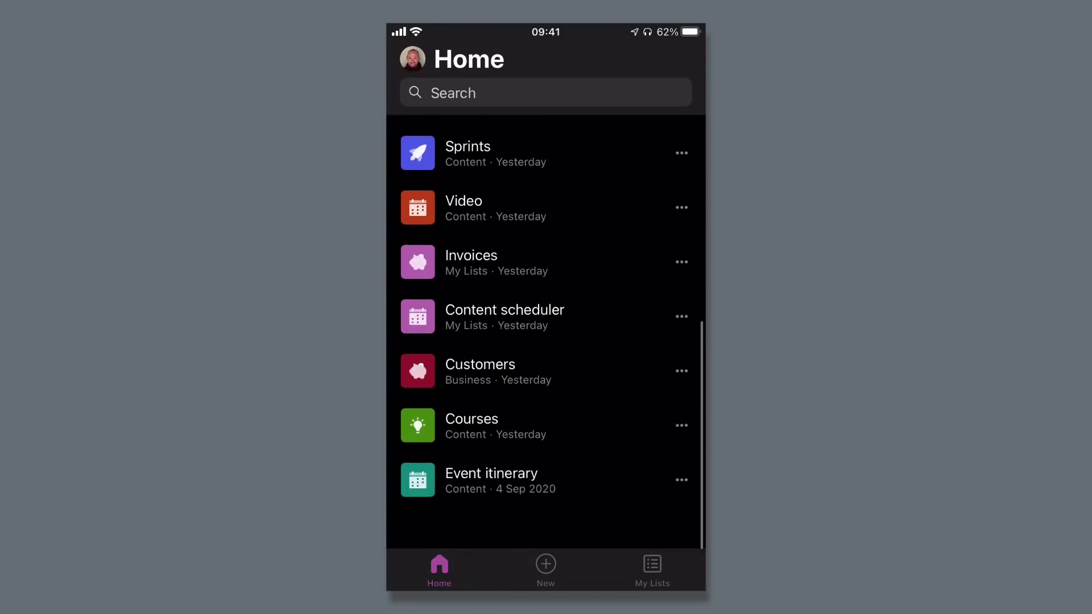
{"action": "scroll", "coordinate": [545, 330], "scroll_direction": "up", "scroll_amount": 10}
{"action": "left_click", "coordinate": [618, 207]}
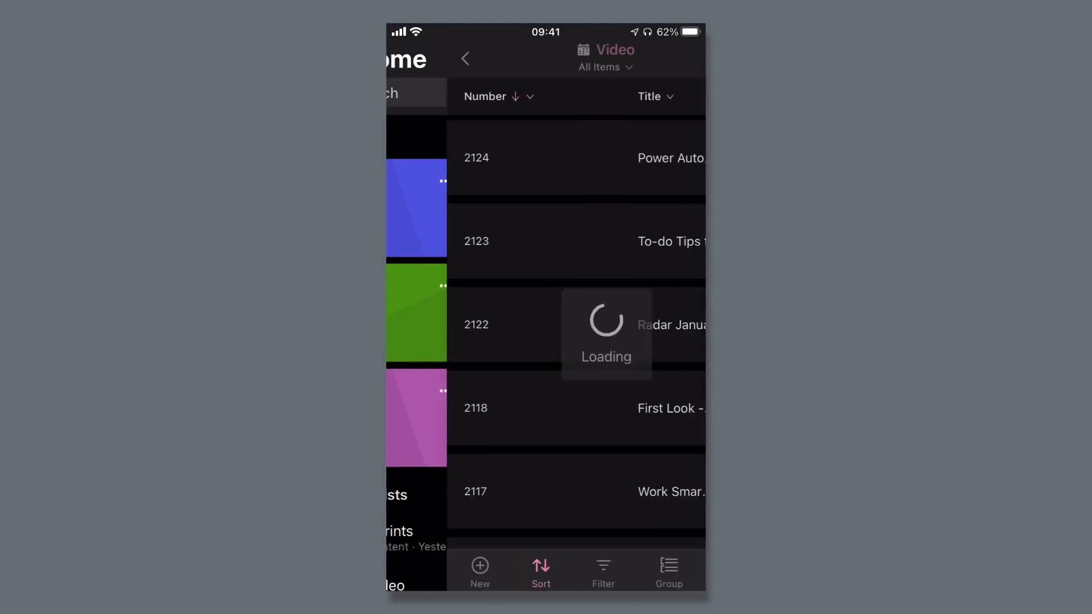
{"action": "scroll", "coordinate": [546, 318], "scroll_direction": "right", "scroll_amount": 10}
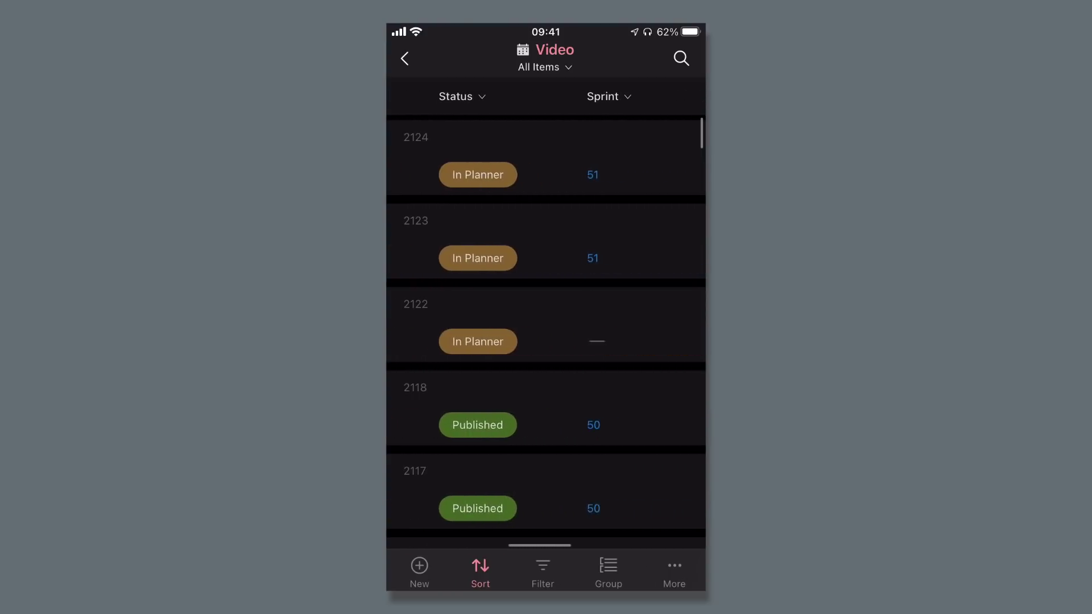
{"action": "scroll", "coordinate": [546, 318], "scroll_direction": "down", "scroll_amount": 10}
{"action": "scroll", "coordinate": [545, 318], "scroll_direction": "down", "scroll_amount": 3}
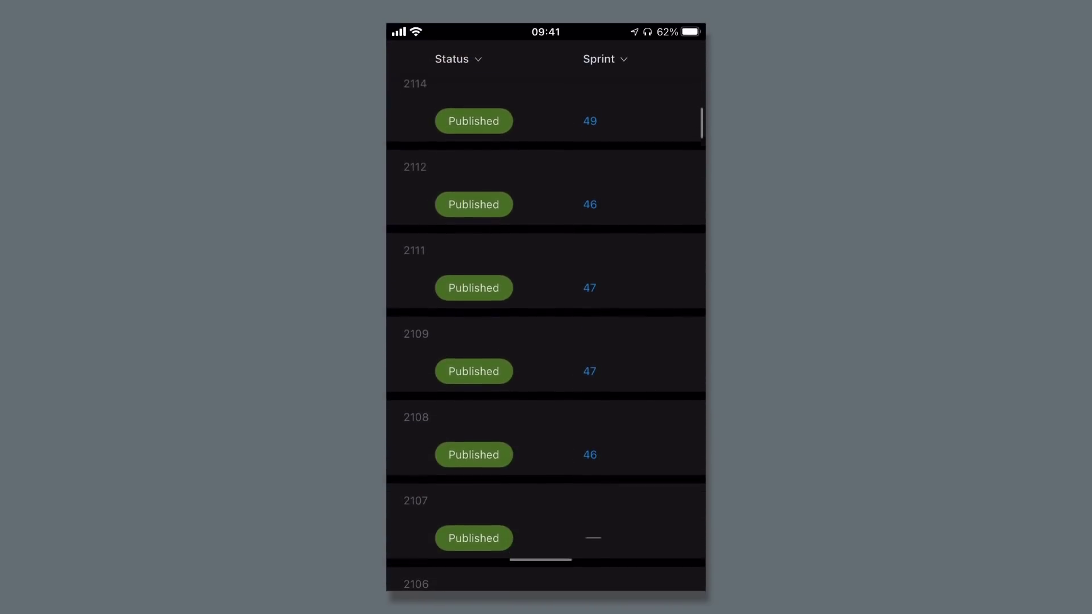
{"action": "scroll", "coordinate": [546, 319], "scroll_direction": "right", "scroll_amount": 8}
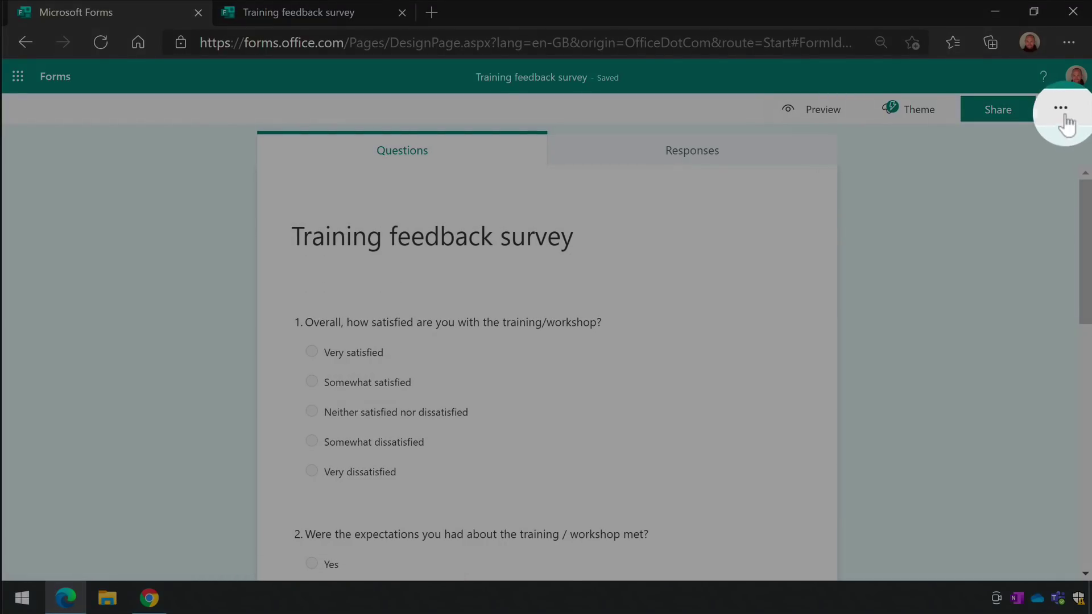
Turn on 'Allow receipt of responses after submission' in the form's Settings.
{"action": "left_click", "coordinate": [1065, 111]}
{"action": "left_click", "coordinate": [1010, 138]}
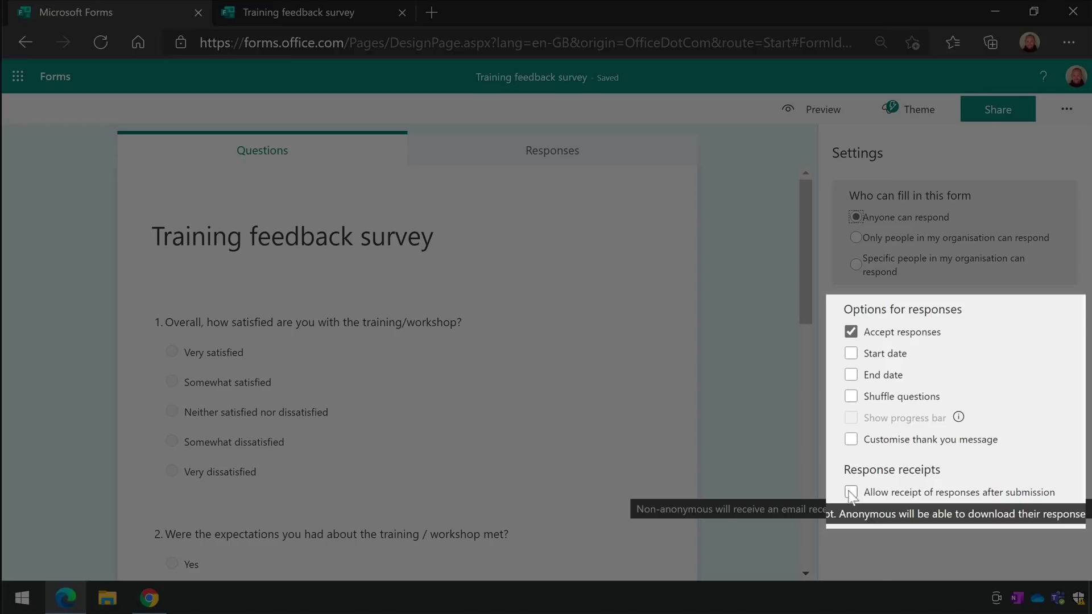
{"action": "left_click", "coordinate": [856, 489]}
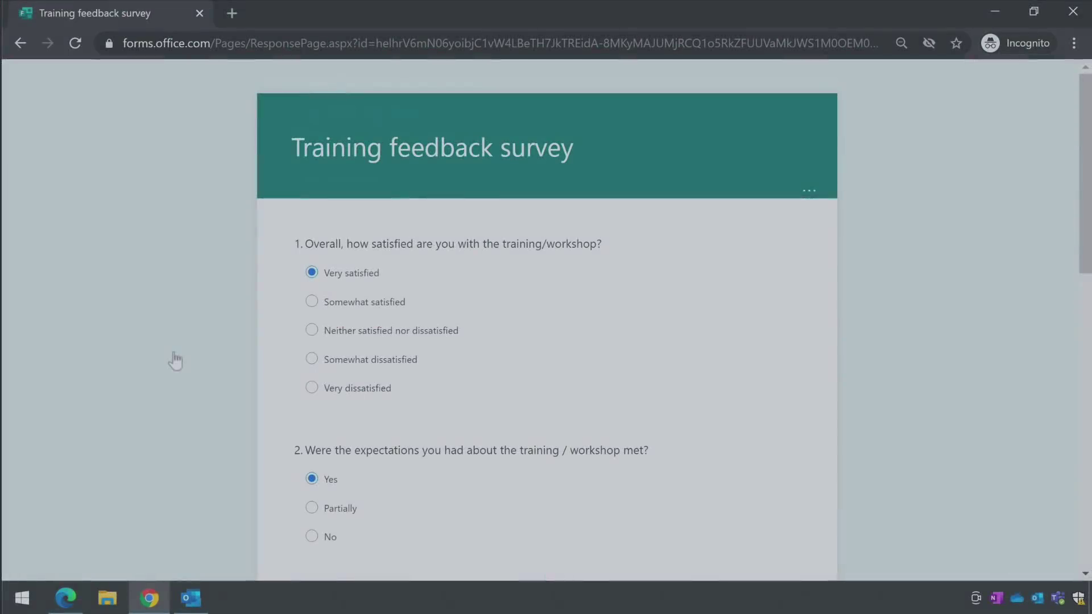
Submit the Training feedback survey response and open the print or PDF copy of the answers.
{"action": "scroll", "coordinate": [176, 361], "scroll_direction": "down", "scroll_amount": 13}
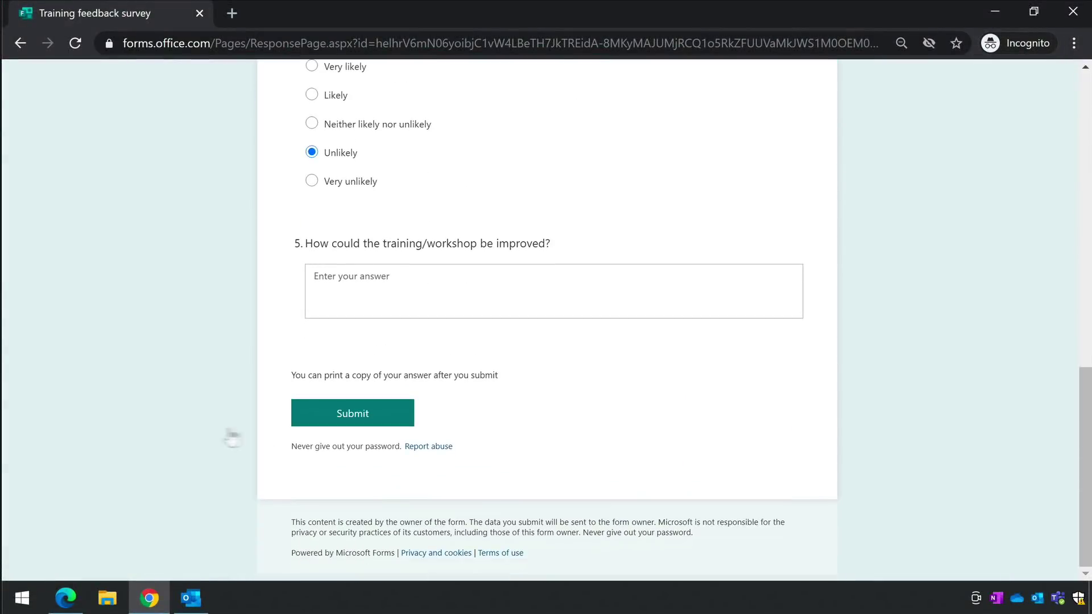
{"action": "left_click", "coordinate": [354, 419]}
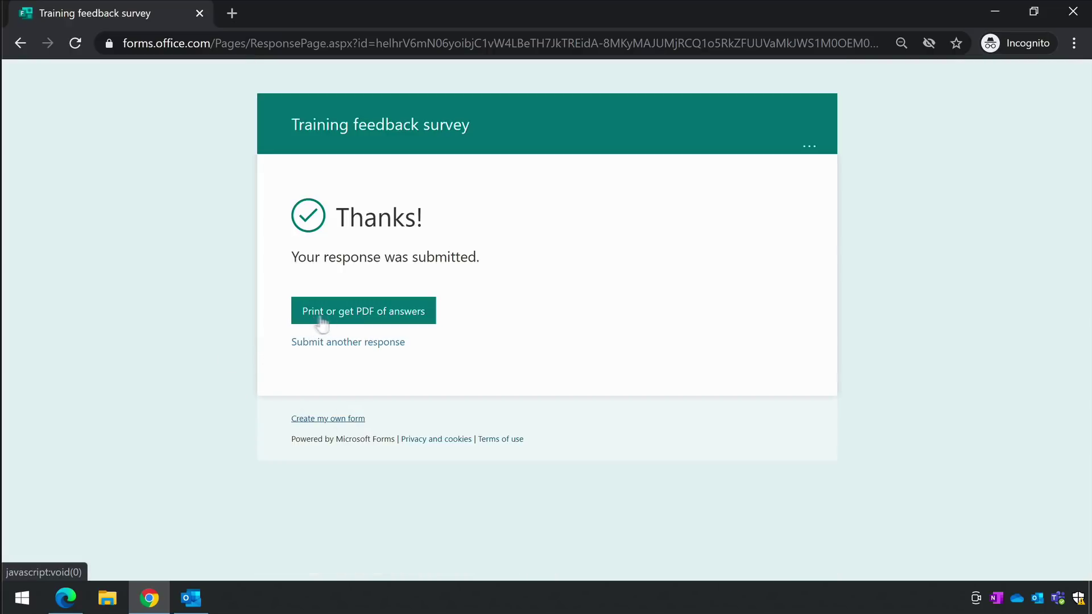
{"action": "left_click", "coordinate": [401, 319]}
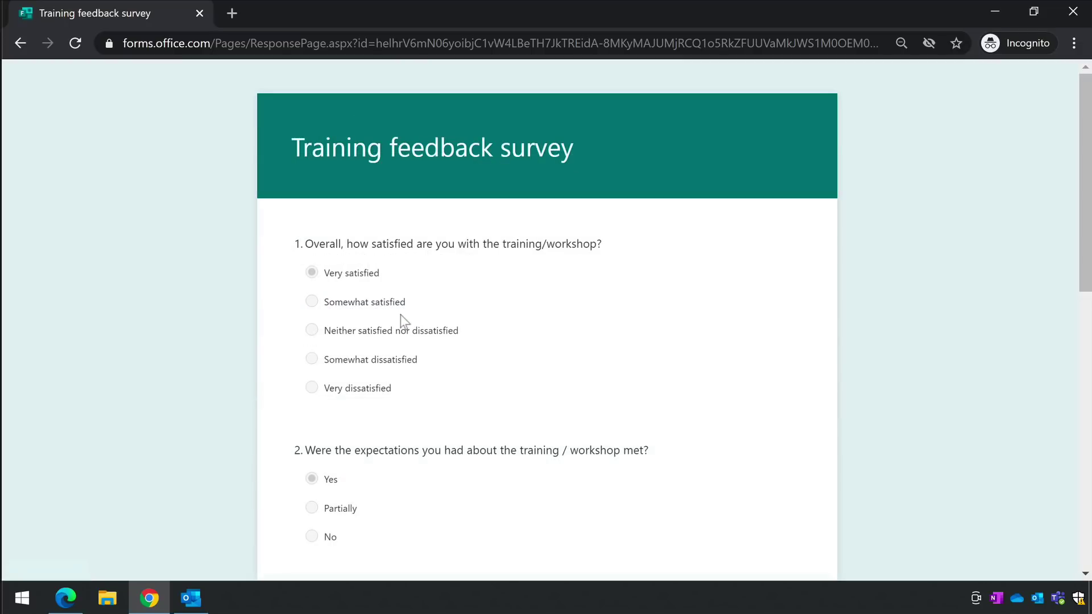